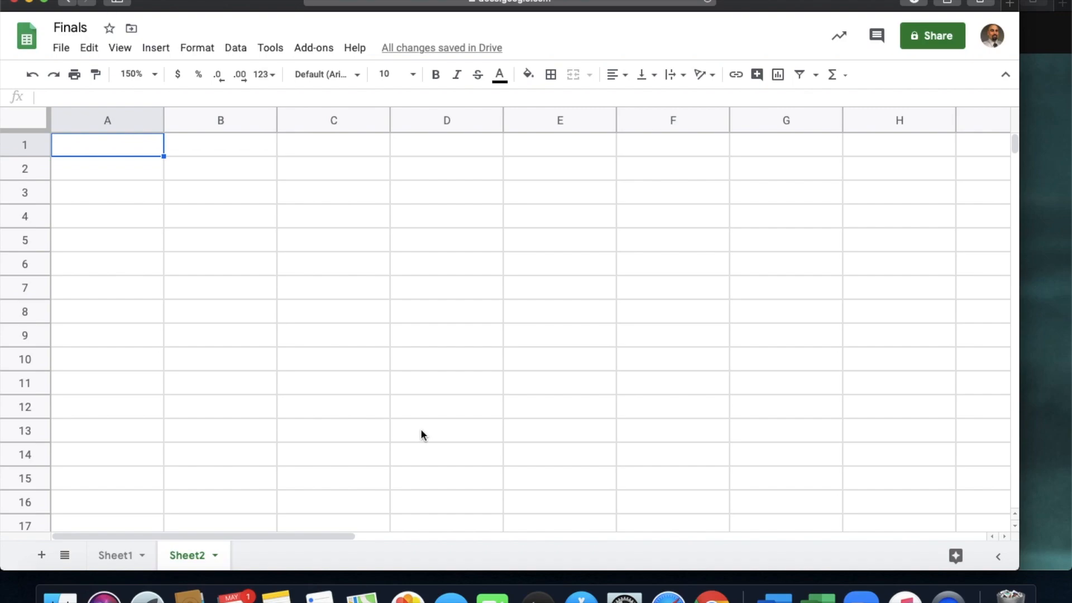
- Enter the column headers Title, Director and Release year in cells A1 to C1 of Sheet2
text(Title)
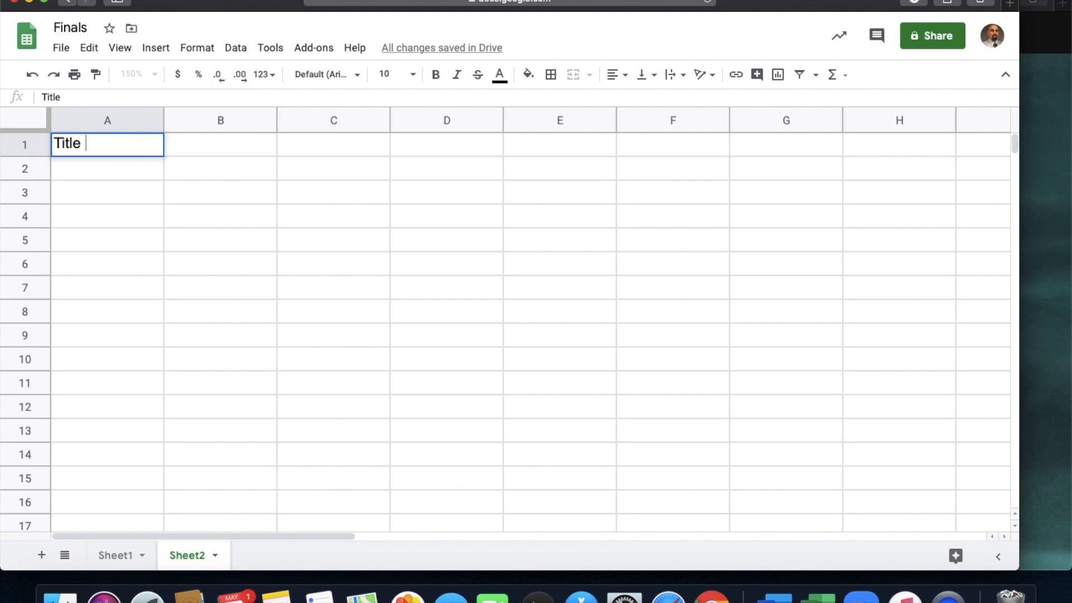
key(Tab)
text(Director)
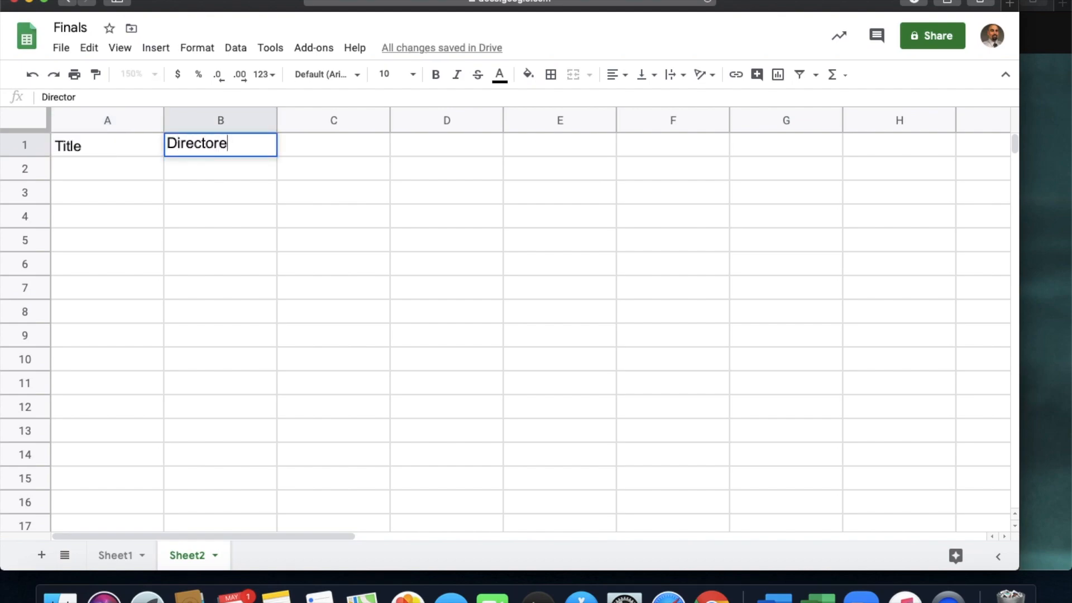
key(Tab)
text(Re)
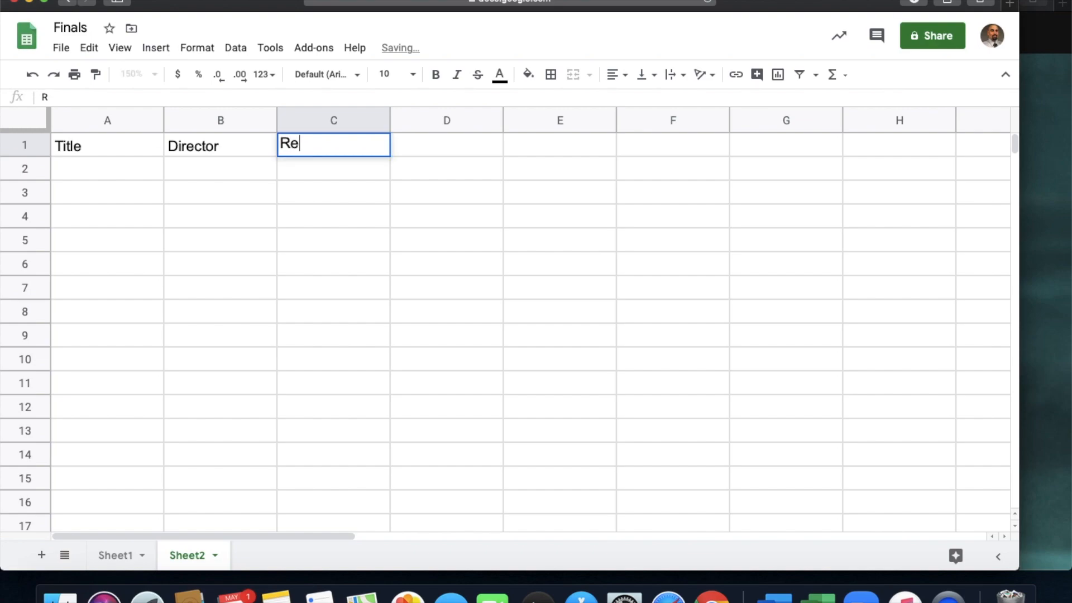
text(lease year)
key(Tab)
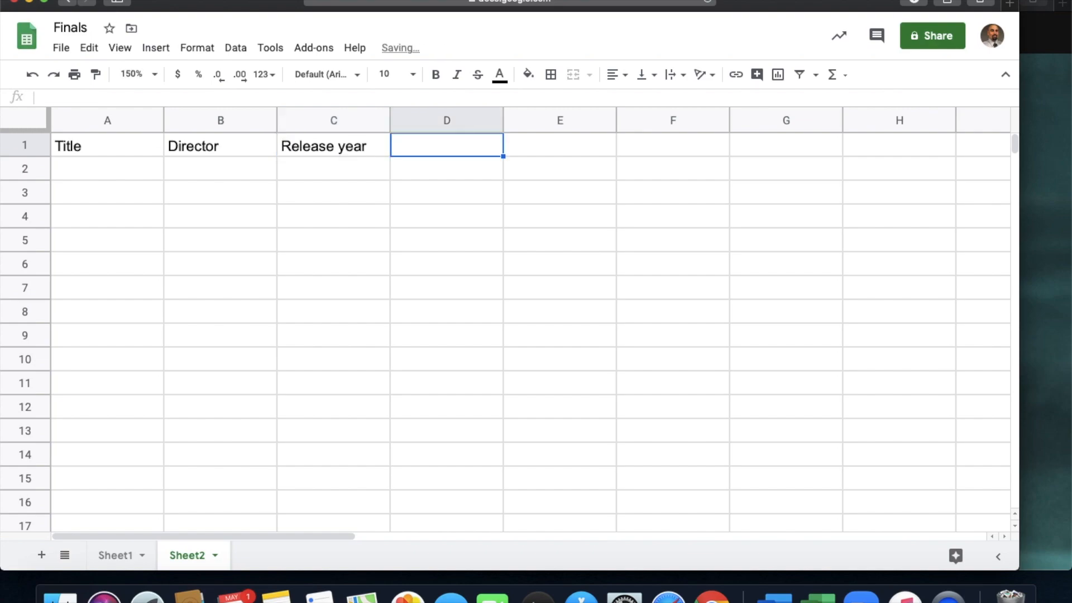
- Add the column headers Rating in D1 and Genre in E1
text(Rateing)
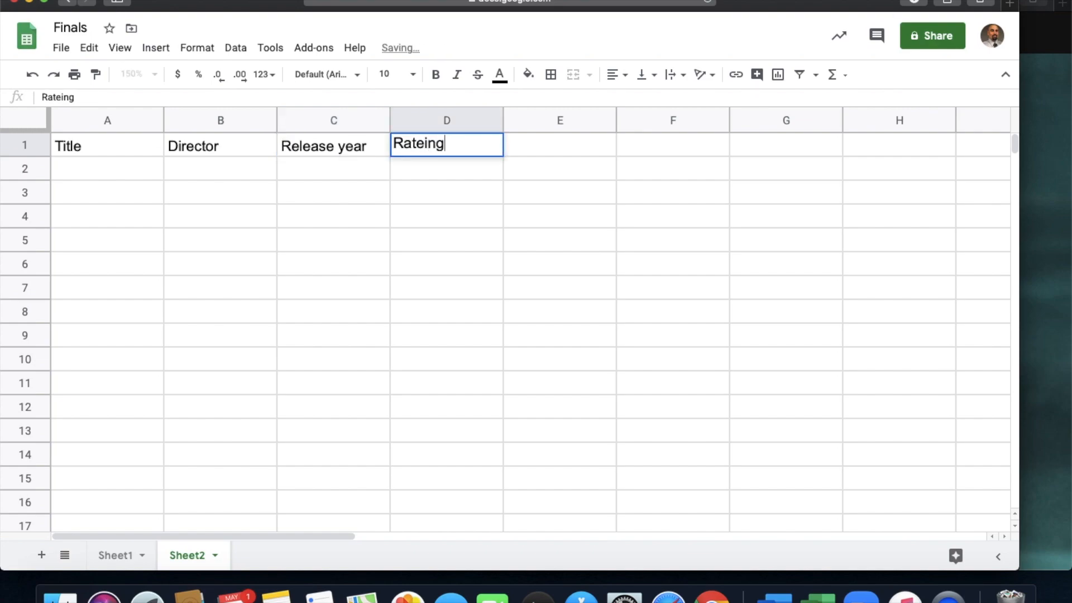
key(BackSpace)
key(BackSpace)
key(BackSpace)
key(BackSpace)
text(ing)
key(Tab)
text(Gent)
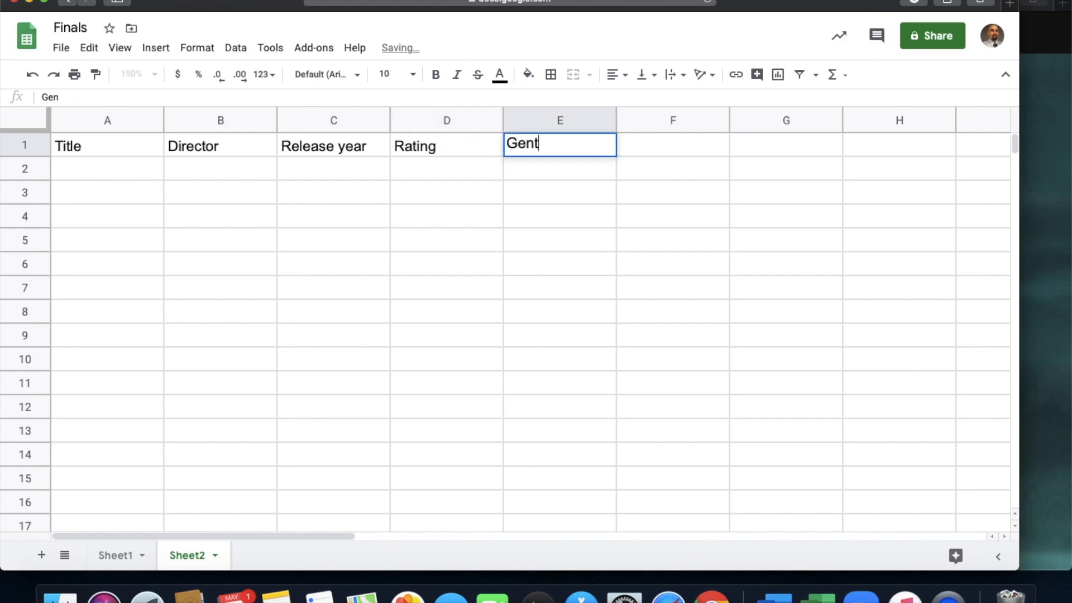
key(BackSpace)
text(re)
key(Tab)
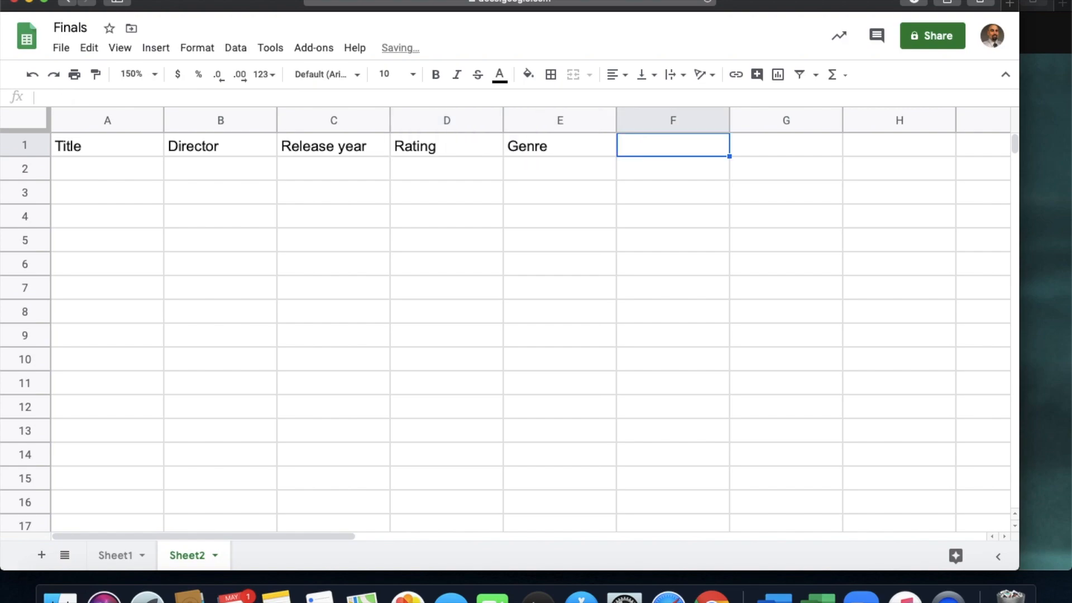
- Add the column headers Budget in F1 and Runtime in G1
text(Budget)
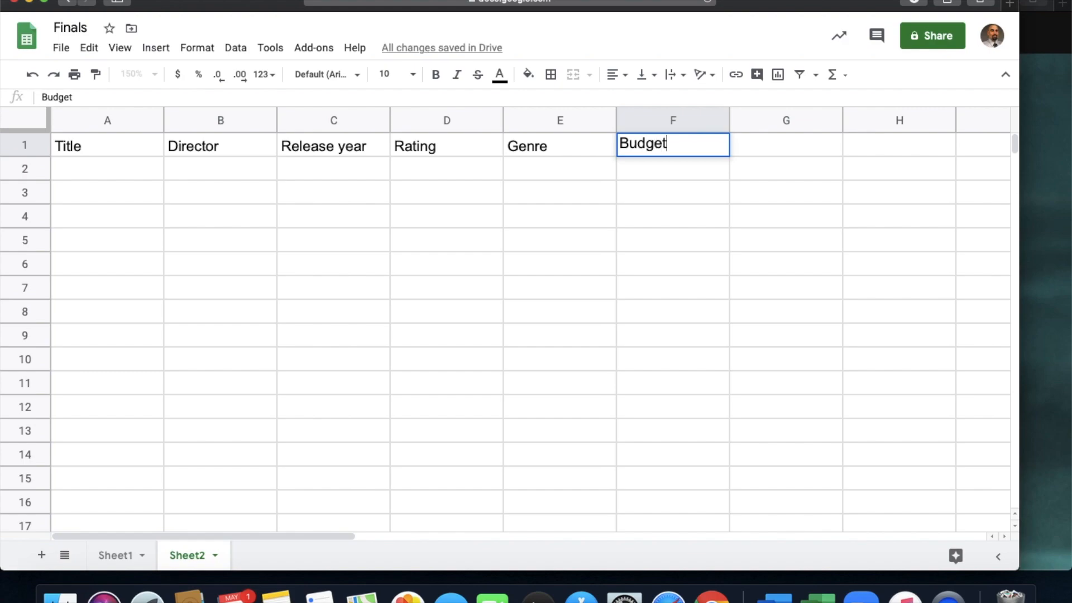
key(Tab)
text(Runtime)
key(Return)
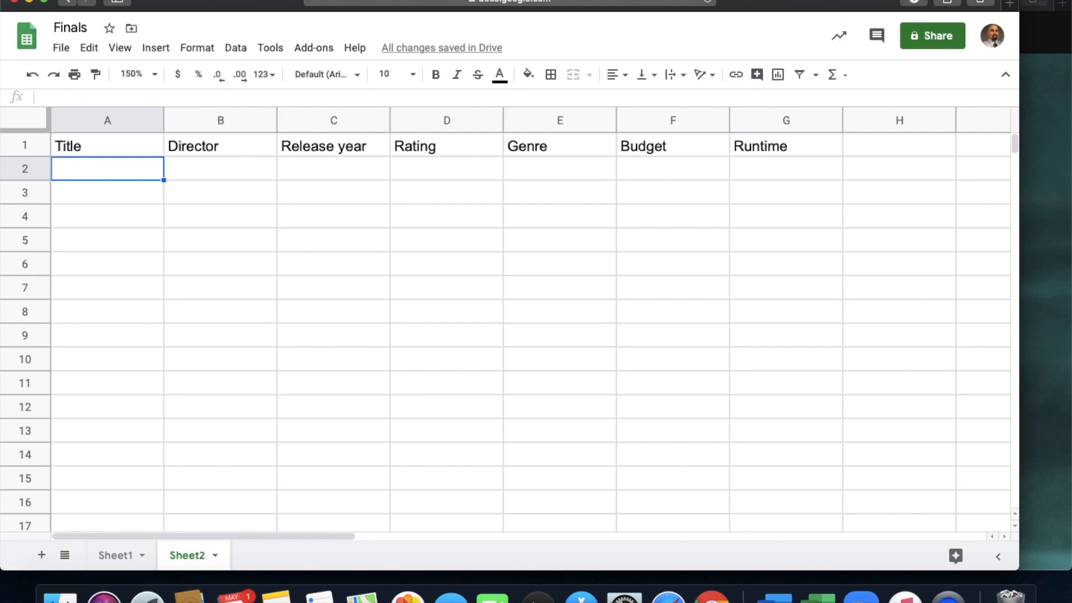
- Enter Rocky 1 as the first movie title in cell A2
text(Rocky 1)
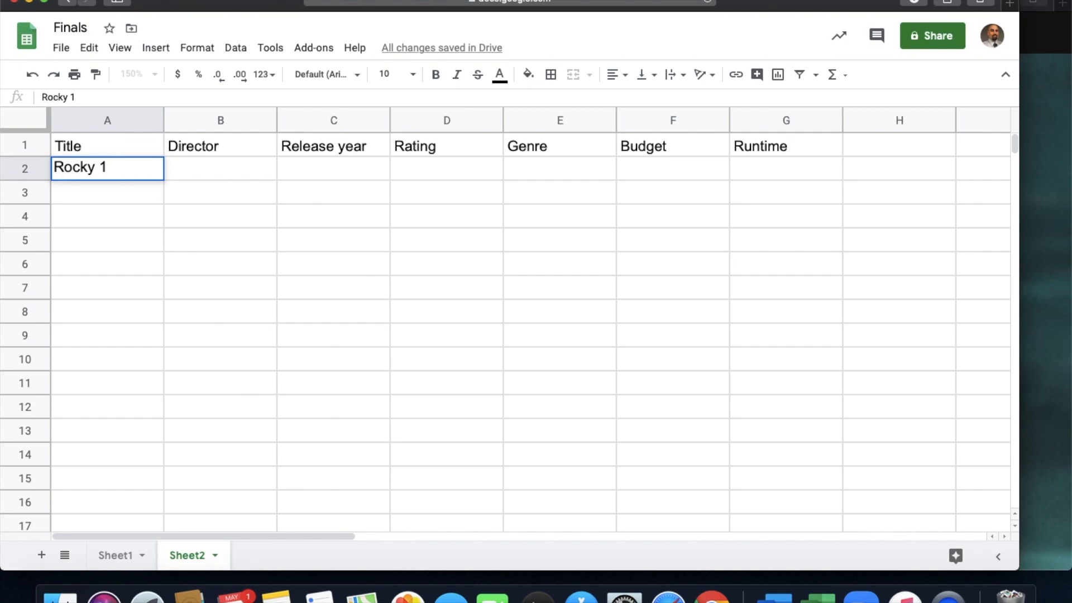
key(Return)
key(Up)
key(Right)
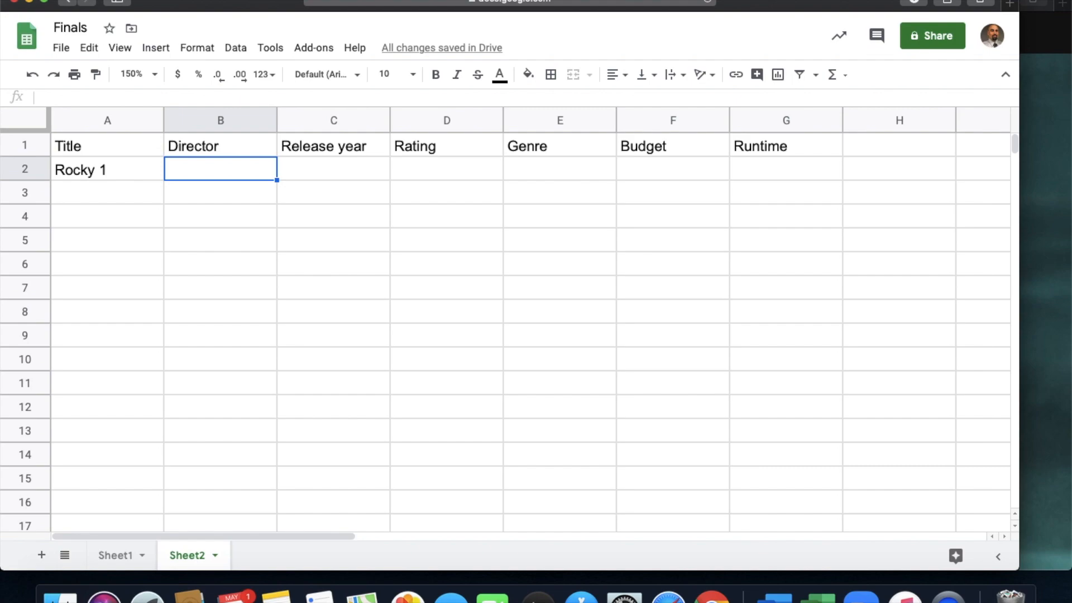
click(437, 170)
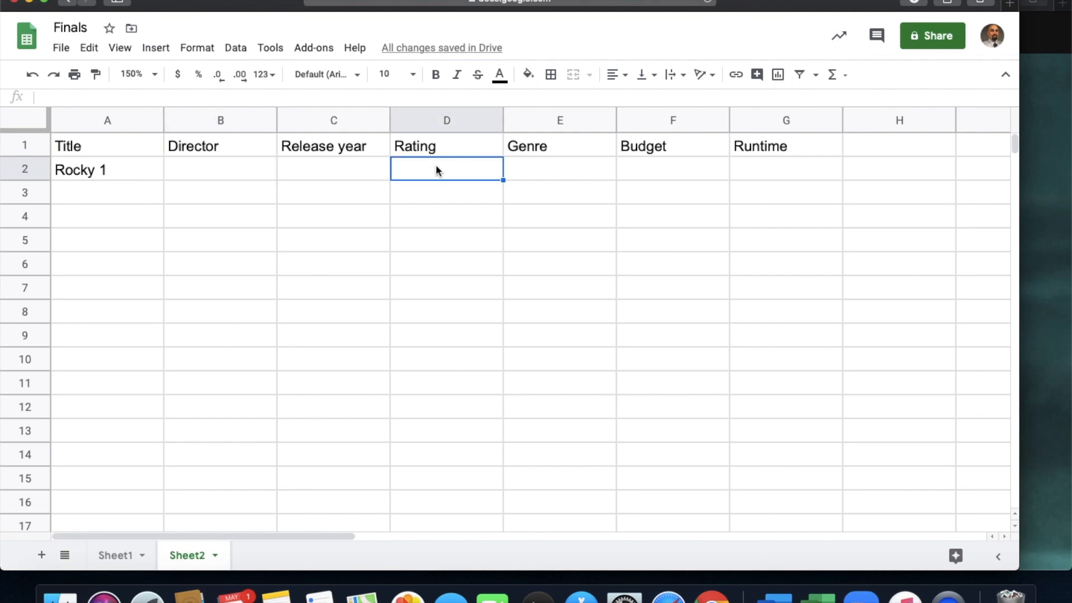
click(535, 163)
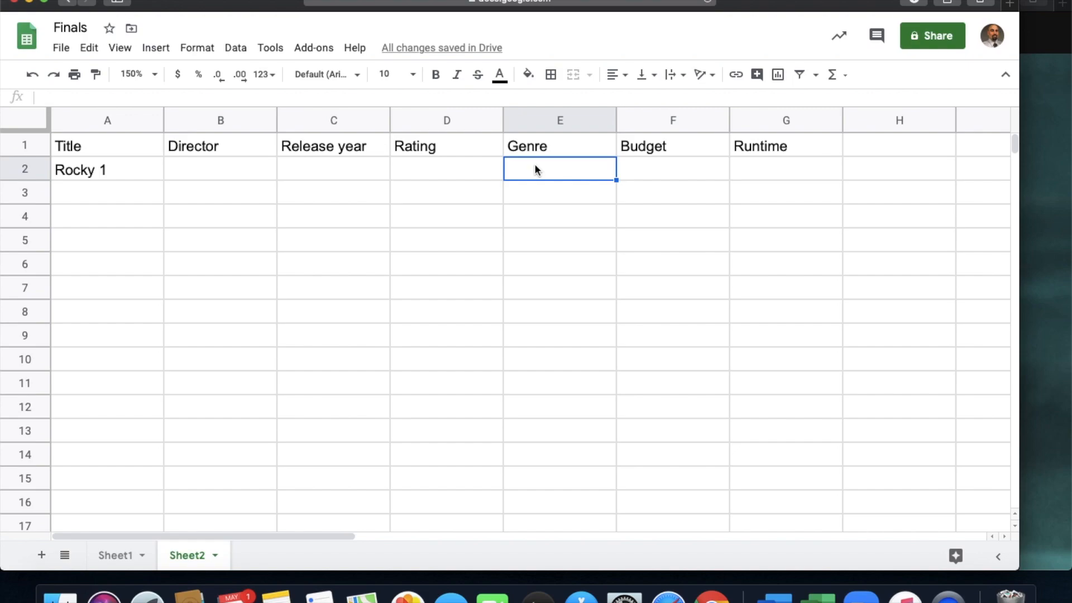
drag(536, 169, 546, 378)
click(679, 175)
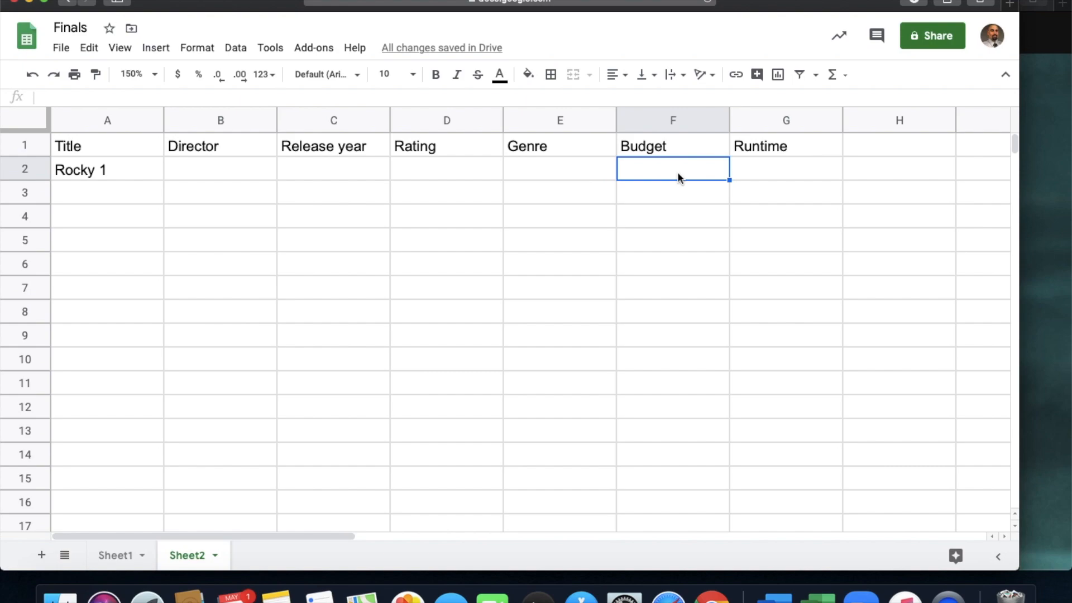
click(754, 165)
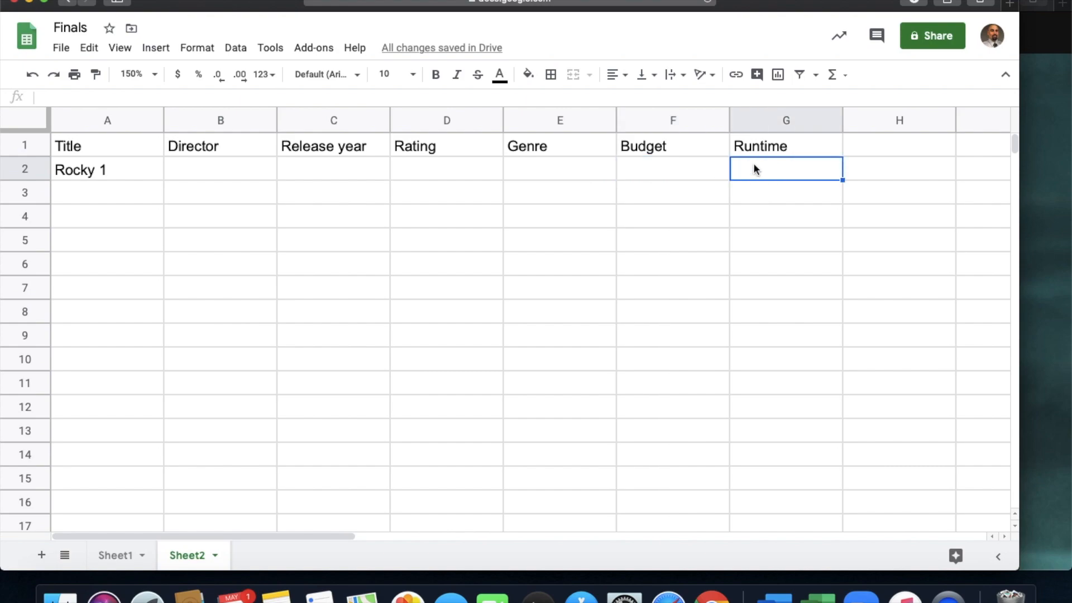
click(97, 176)
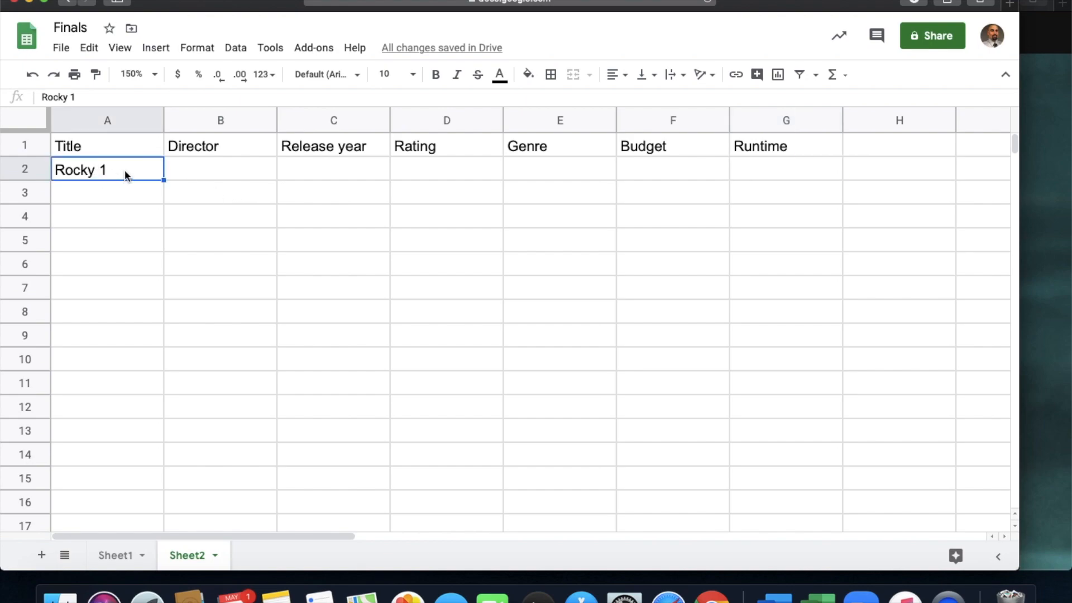
- Apply borders to all cells in the range A1 to G21
drag(98, 146, 776, 438)
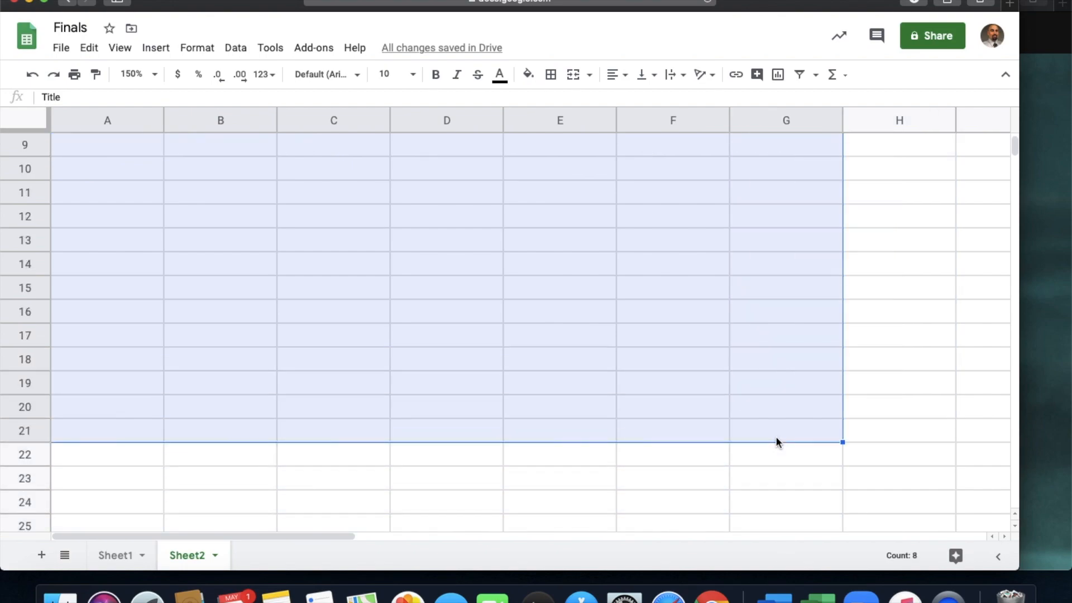
click(550, 74)
click(558, 115)
scroll(498, 311, up, 3)
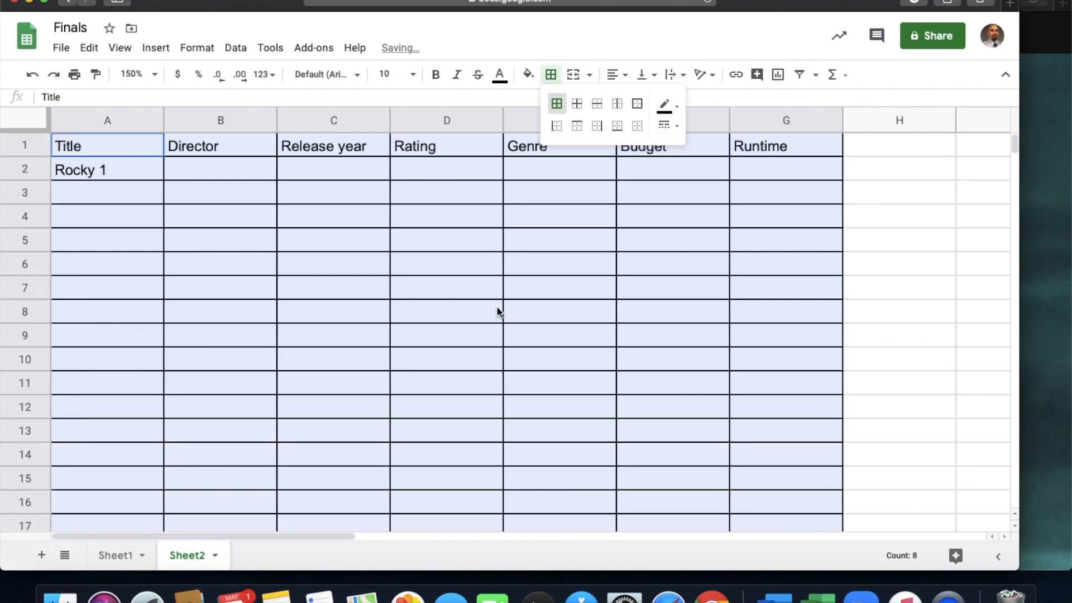
- Fill the header row cells A1 to G1 with dark gray
click(154, 150)
drag(154, 150, 771, 150)
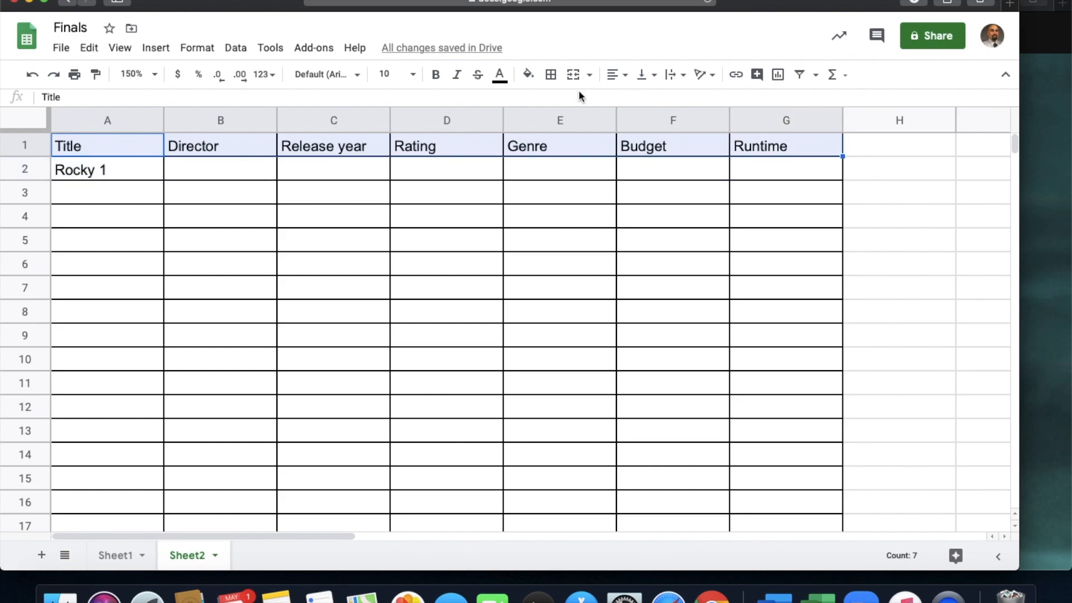
click(528, 75)
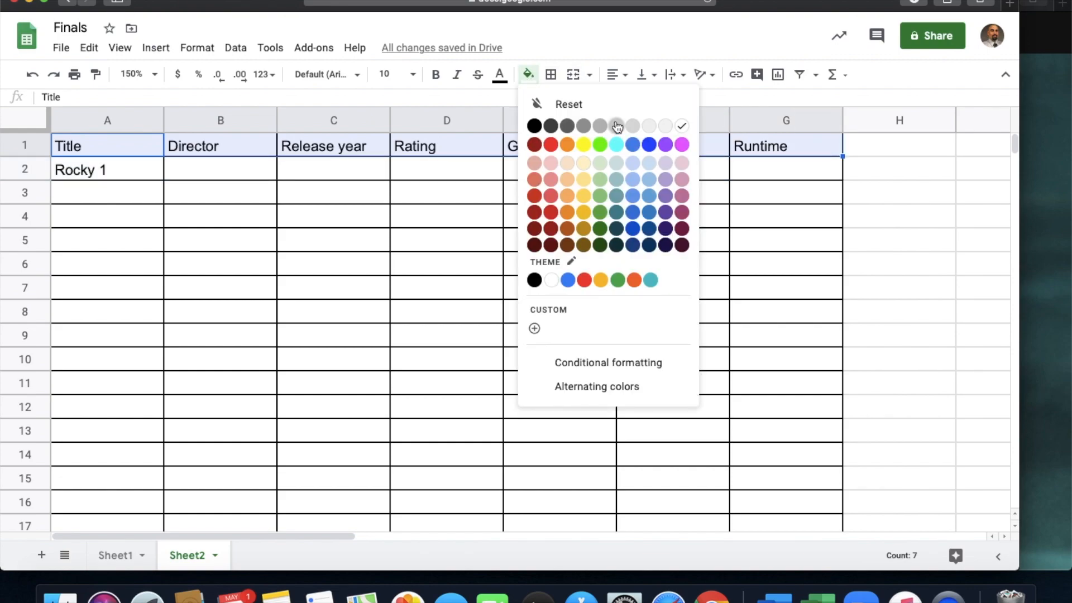
click(589, 127)
click(328, 260)
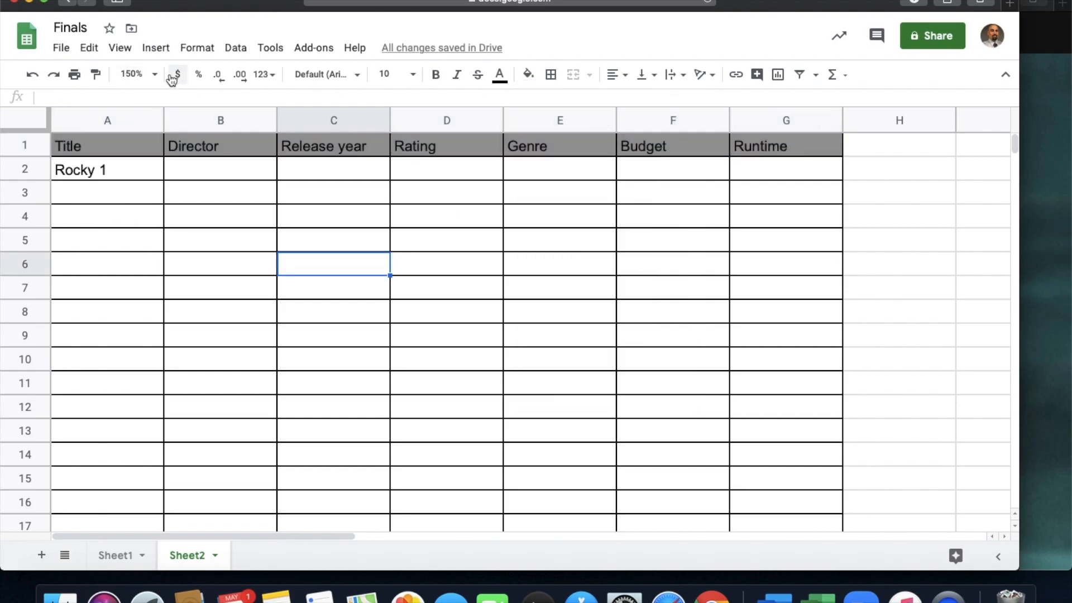
- Set the sheet's zoom level to 125%
click(153, 75)
click(139, 196)
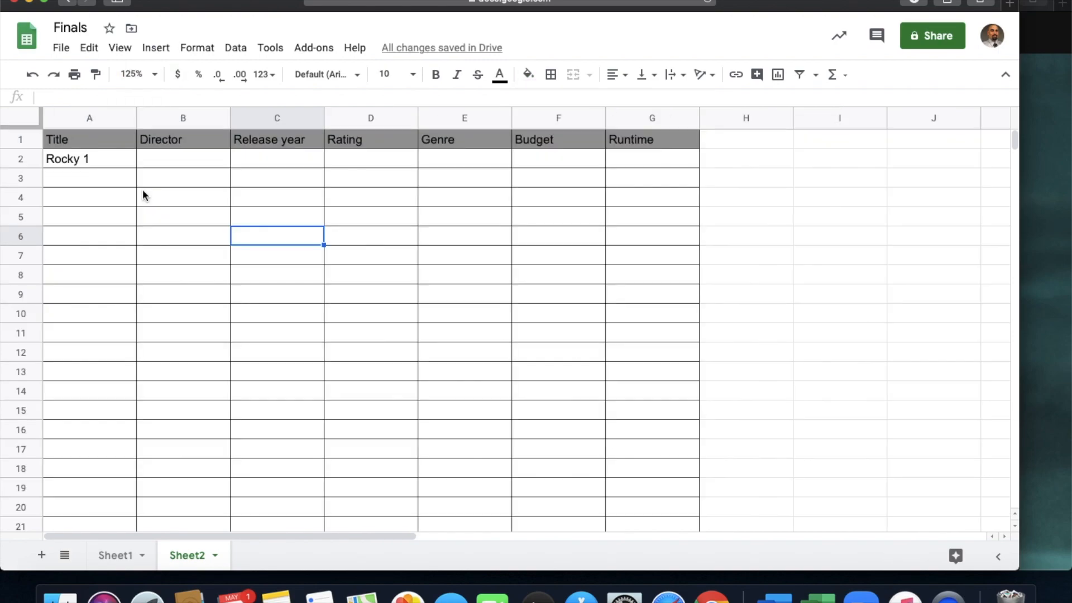
click(167, 166)
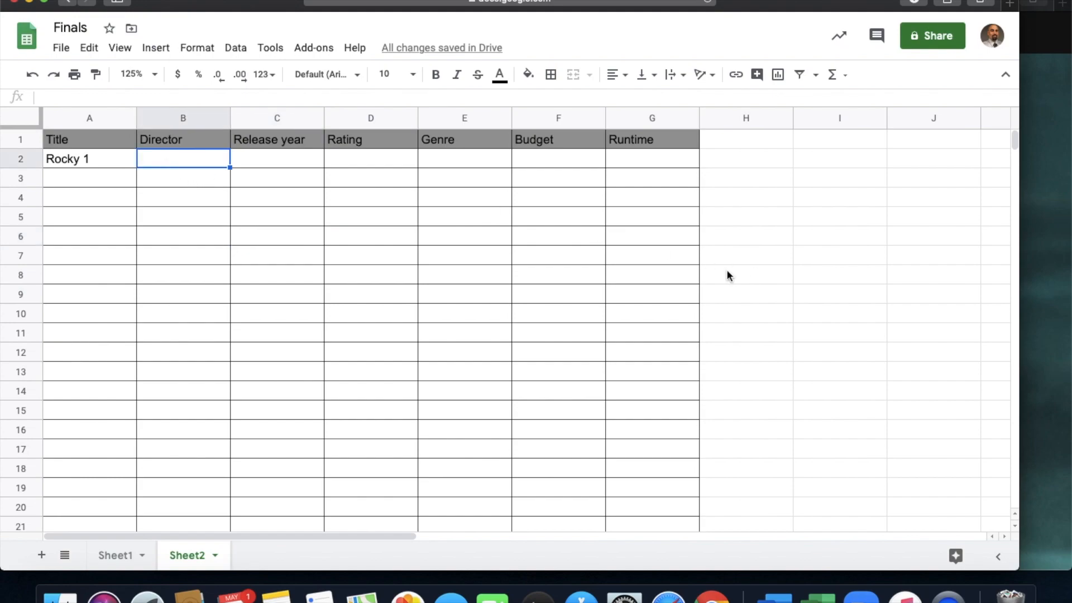
- Switch to the IMDb browser window and search the site for "rocky 1"
click(1048, 241)
click(578, 34)
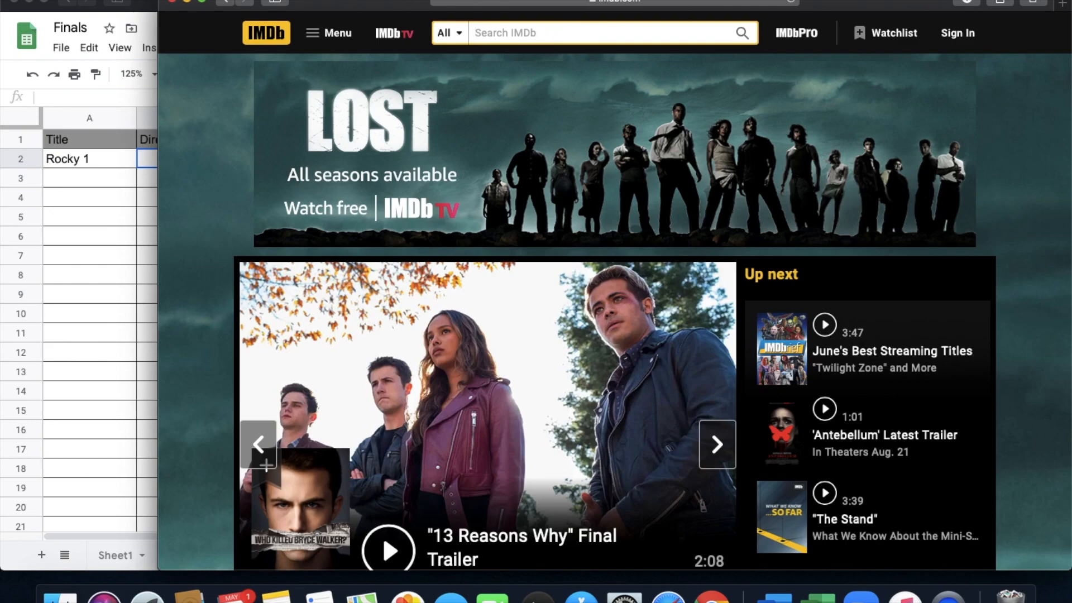
text(rocky 1)
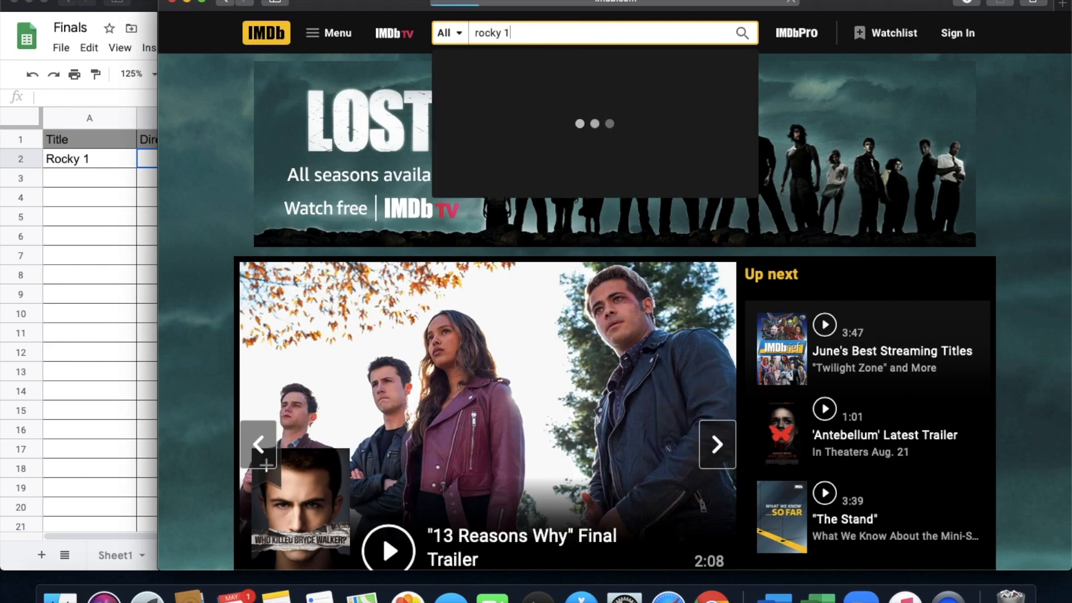
key(Return)
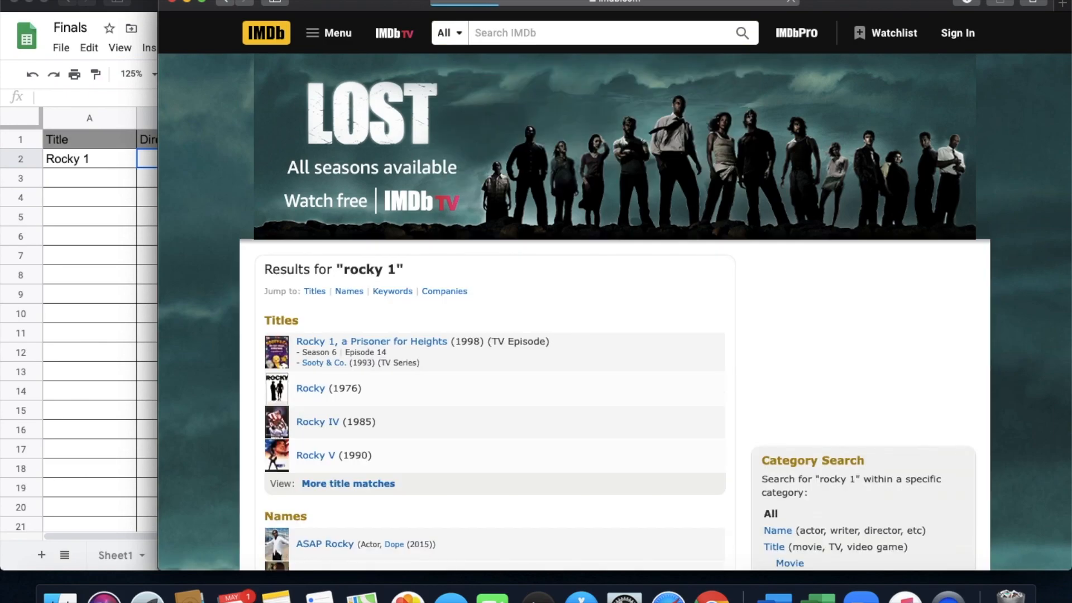
- Open the Rocky (1976) movie page from the title results and bring its details into view
scroll(515, 284, down, 1)
scroll(514, 284, down, 5)
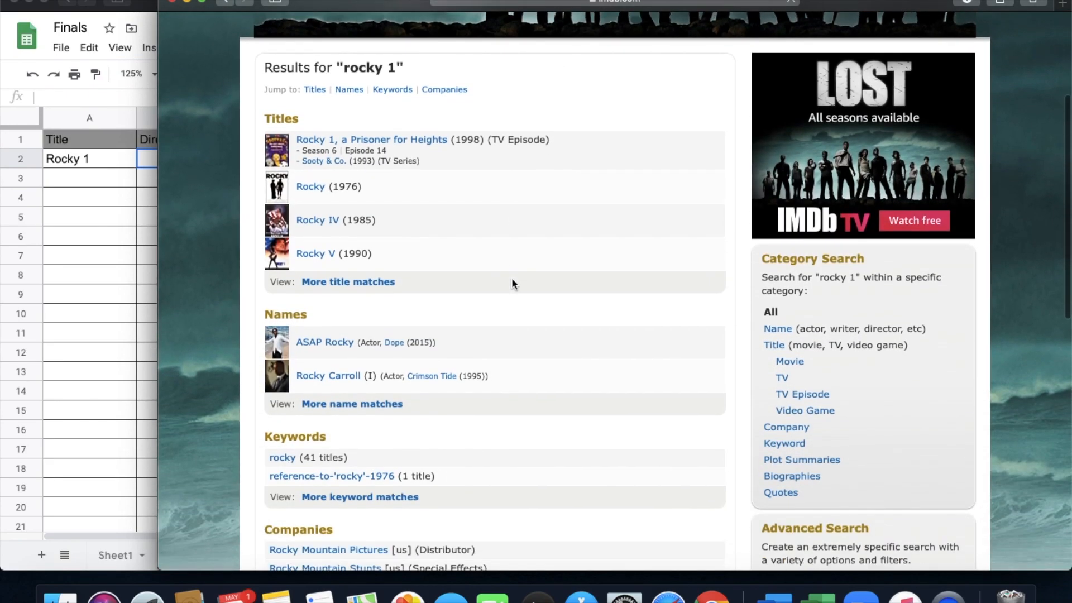
click(311, 187)
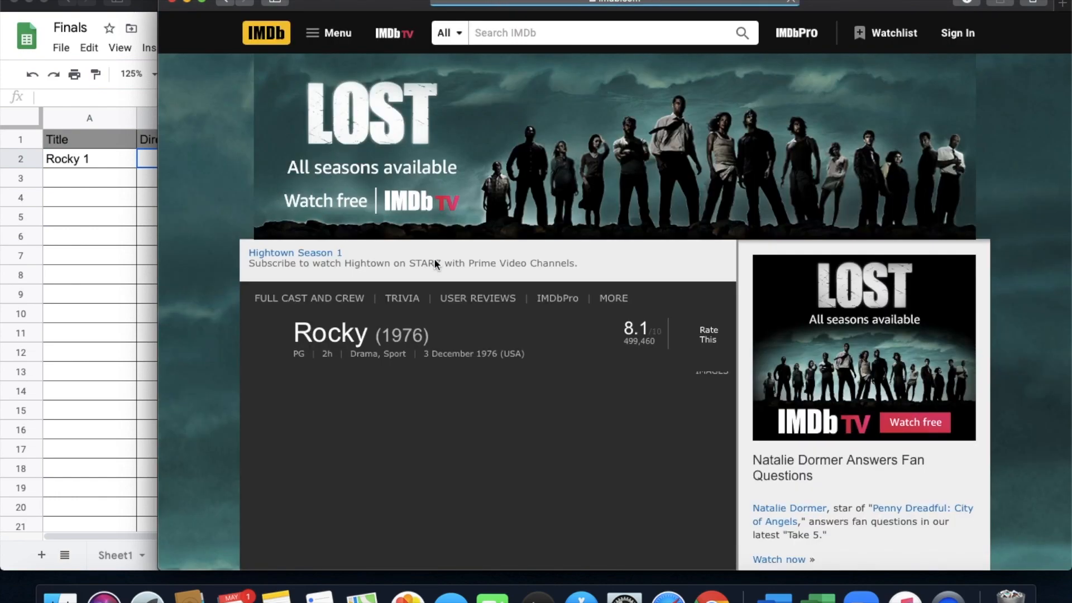
scroll(434, 258, down, 5)
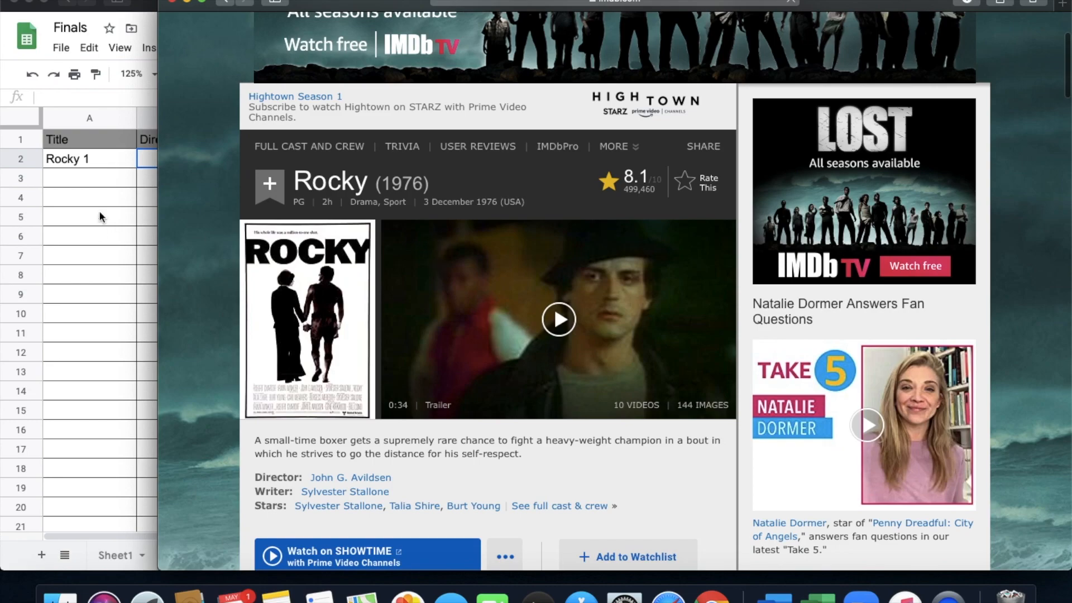
- Return to the Finals spreadsheet and change the movie title in A2 to Rocky
click(87, 163)
click(90, 162)
click(95, 97)
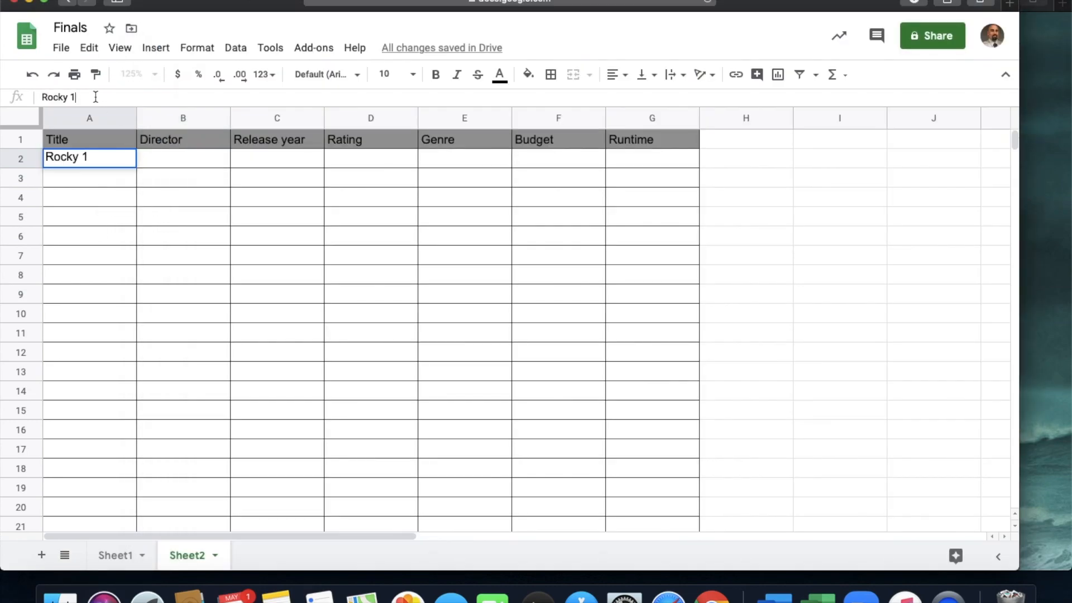
key(BackSpace)
key(BackSpace)
click(143, 205)
- Look up Rocky's director on its IMDb page and enter John G. Avilsen in B2 of the Finals spreadsheet
click(170, 159)
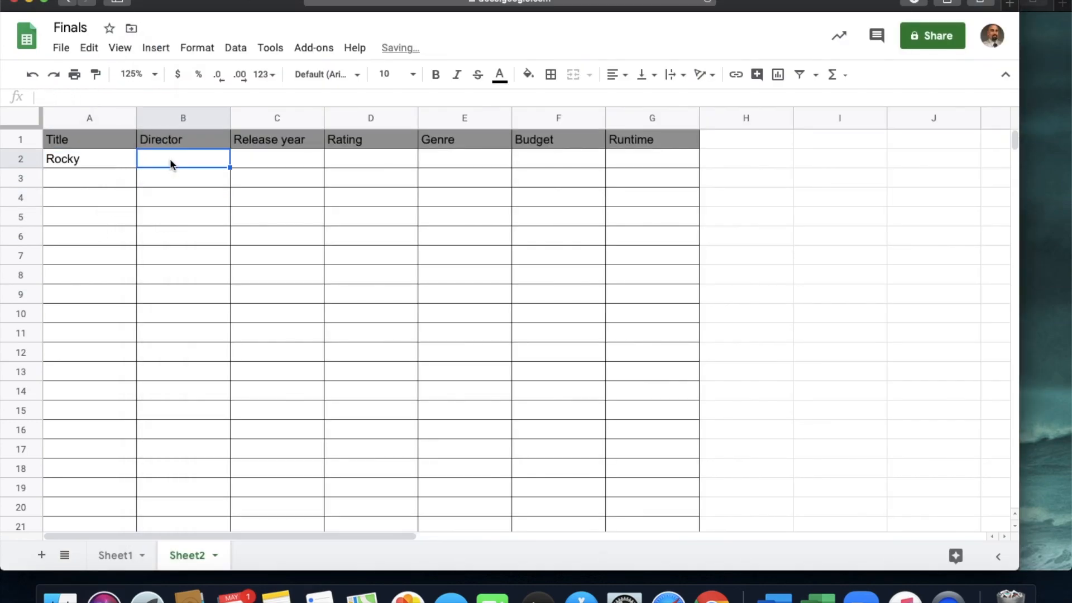
click(1039, 216)
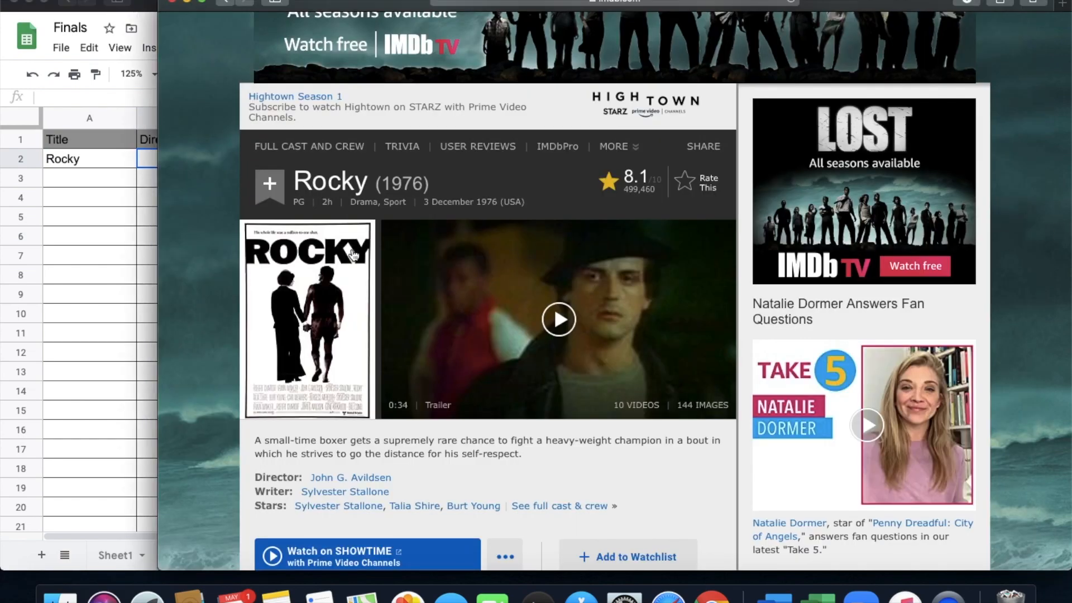
scroll(368, 383, down, 5)
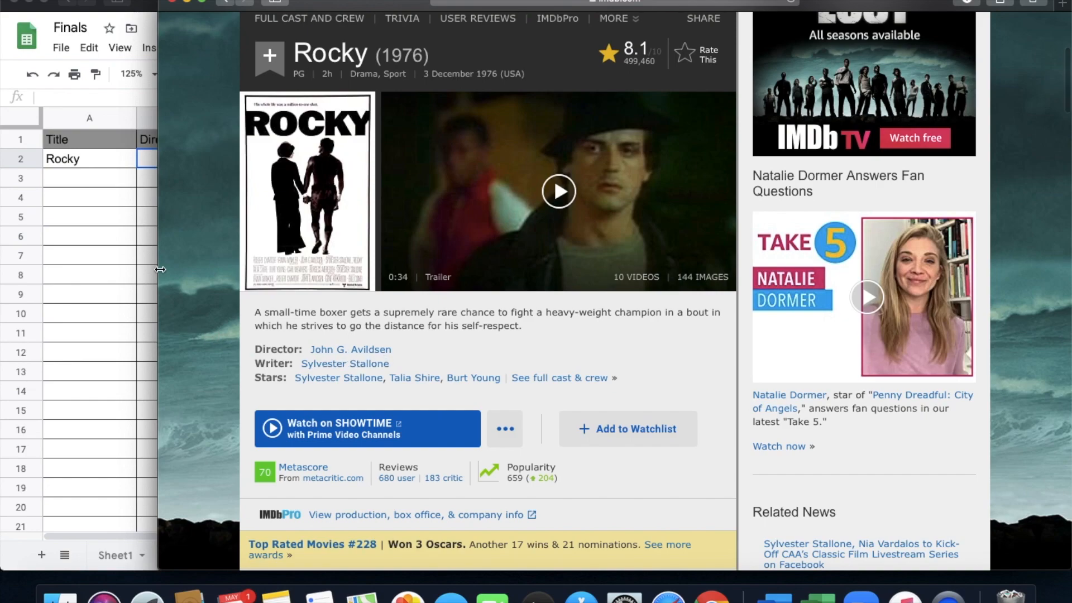
click(132, 203)
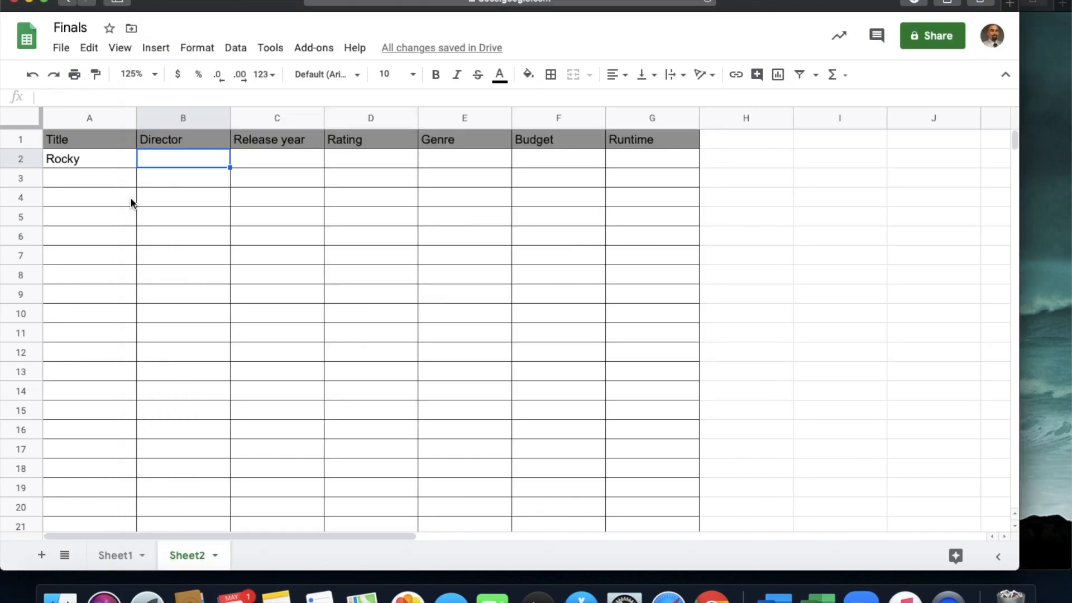
text(John G;)
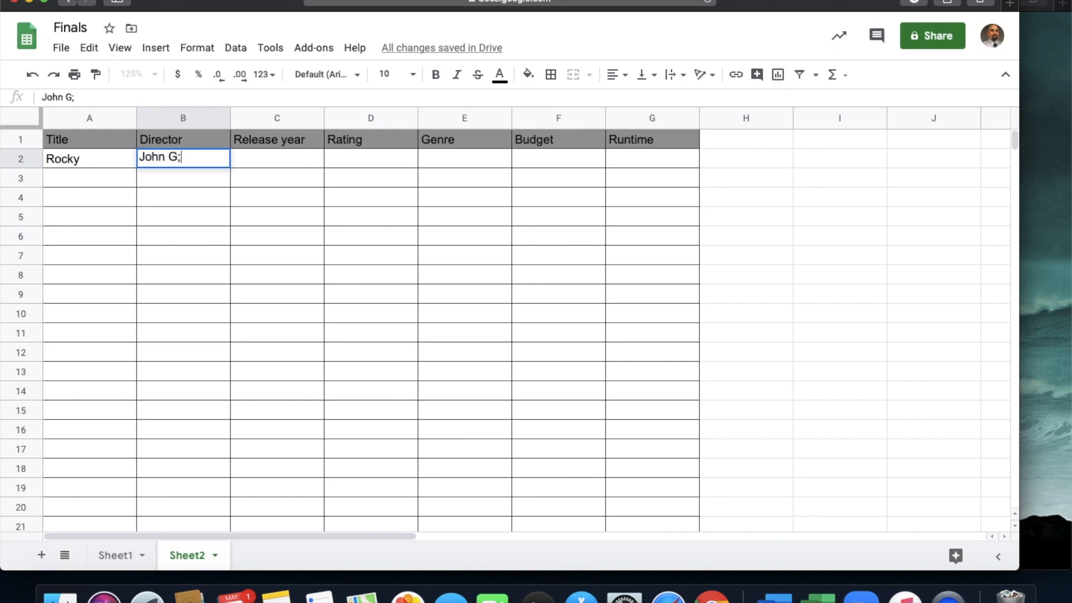
key(BackSpace)
text(. Avils)
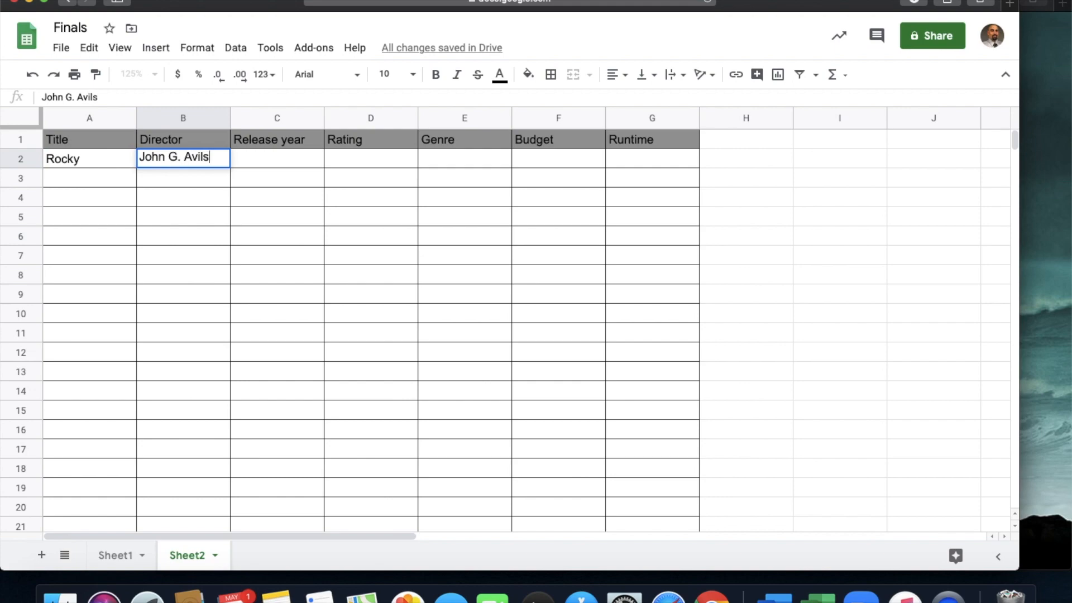
key(BackSpace)
text(ds)
key(BackSpace)
text(s)
key(BackSpace)
key(BackSpace)
text(sen)
key(Return)
- Check the director's spelling on IMDb, correct B2 to John G. Avildsen, and widen column B to fit the name
click(1067, 266)
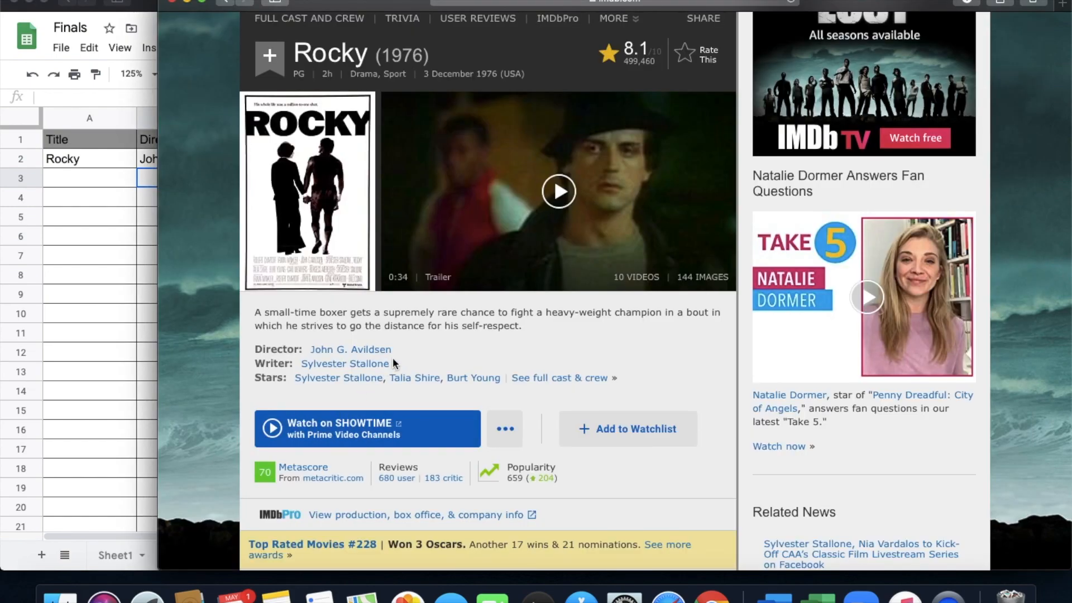
click(8, 292)
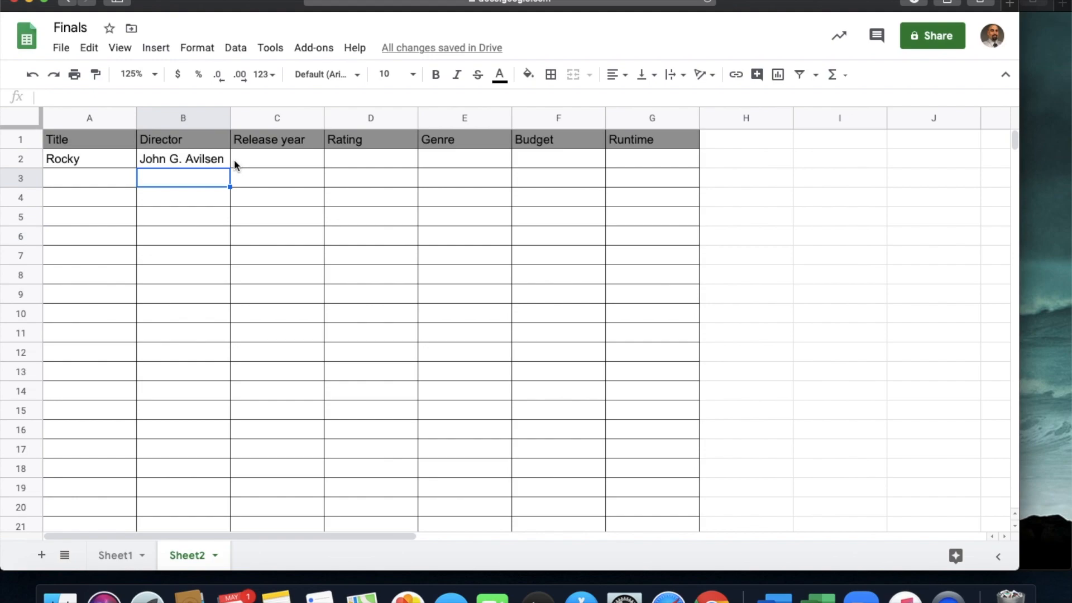
click(174, 159)
key(Return)
key(BackSpace)
key(BackSpace)
key(BackSpace)
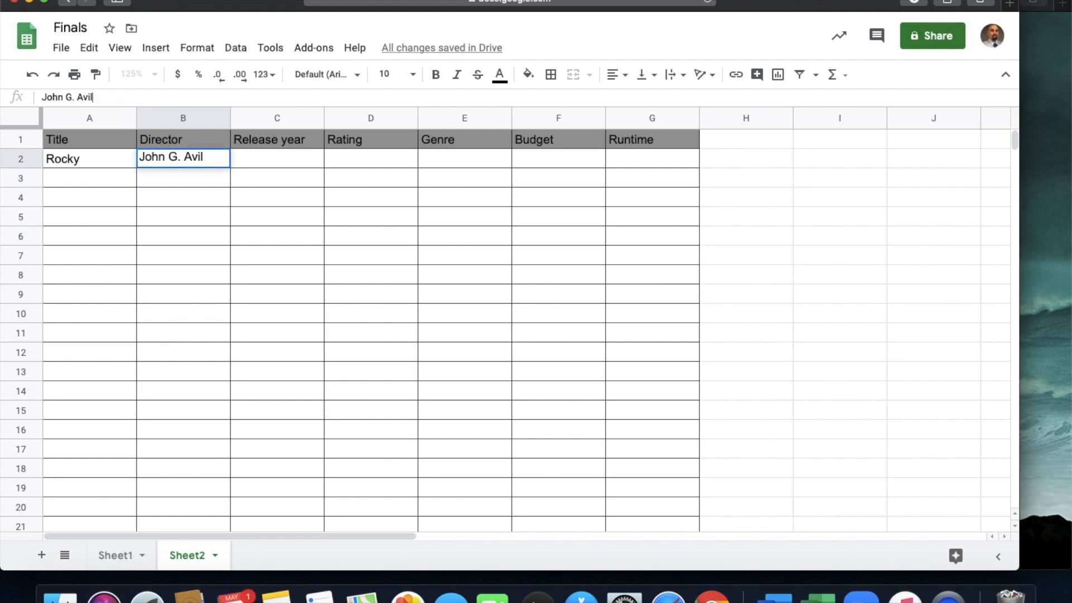
text(ds)
click(1069, 167)
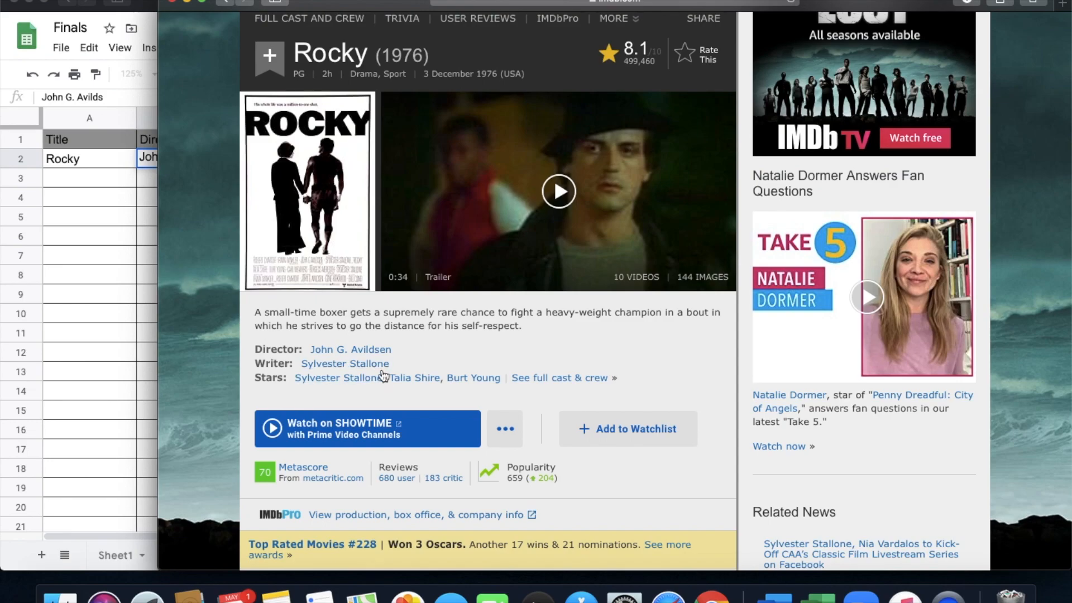
click(132, 318)
text(en)
key(Return)
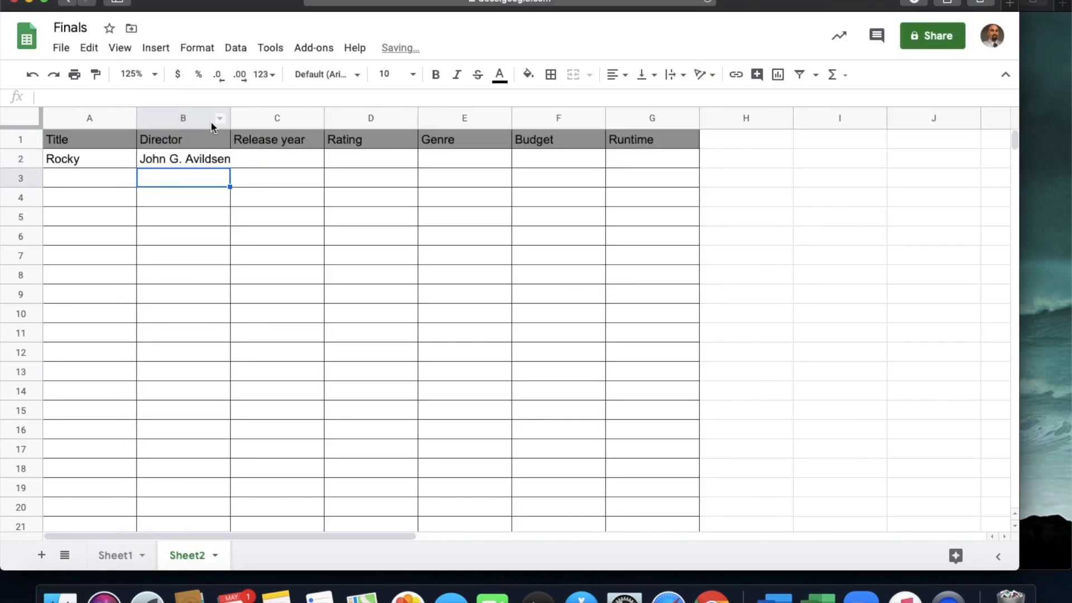
drag(229, 121, 256, 121)
- Look up Rocky's release year on the IMDb page and enter 1976 in C2 of the spreadsheet
click(298, 163)
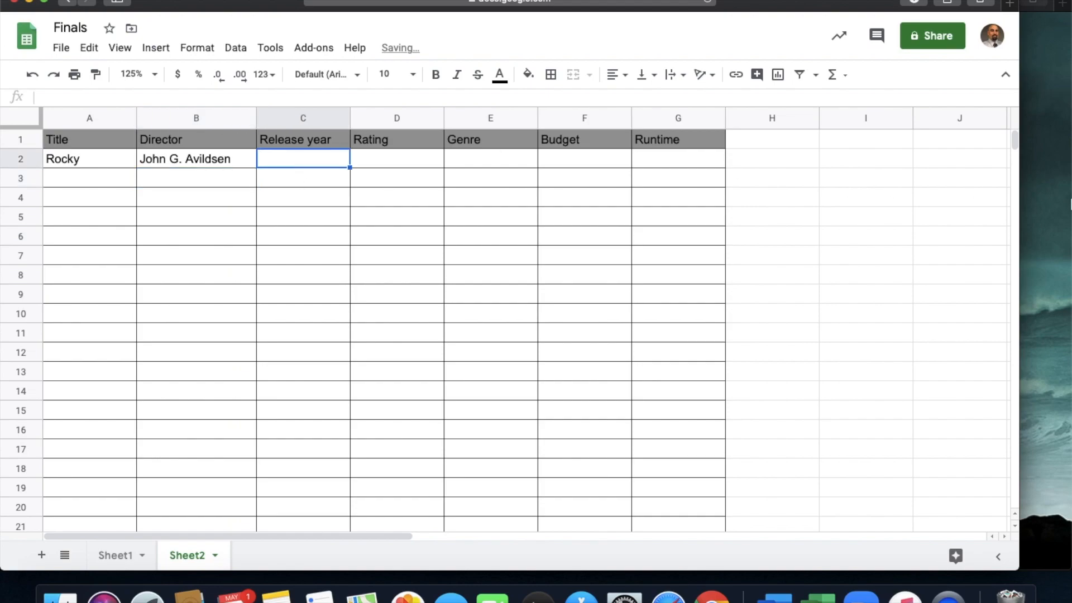
click(1068, 196)
scroll(393, 343, up, 1)
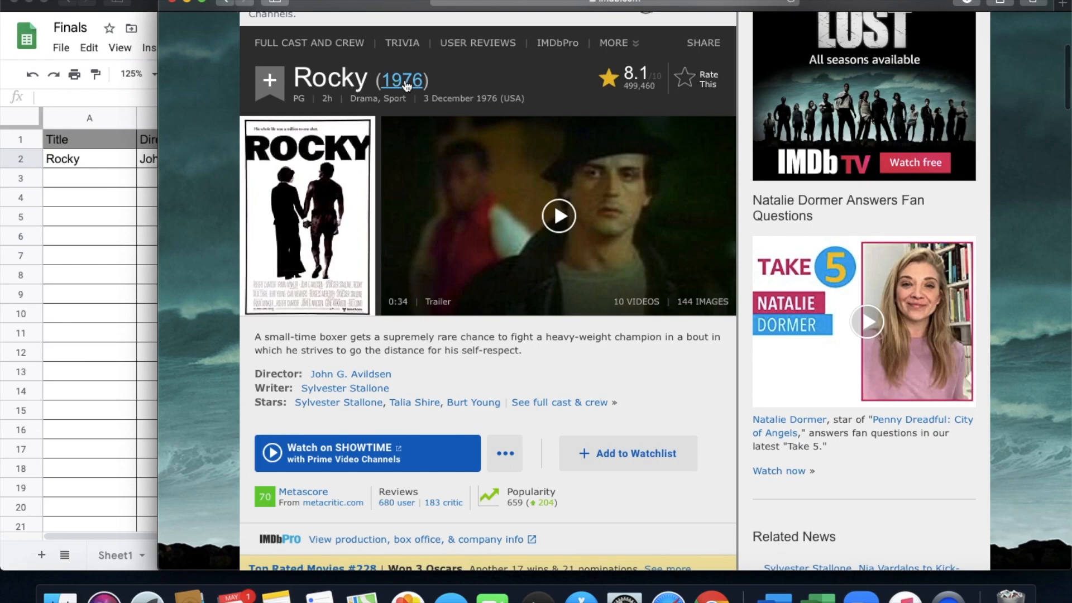
key(super+Tab)
text(1976)
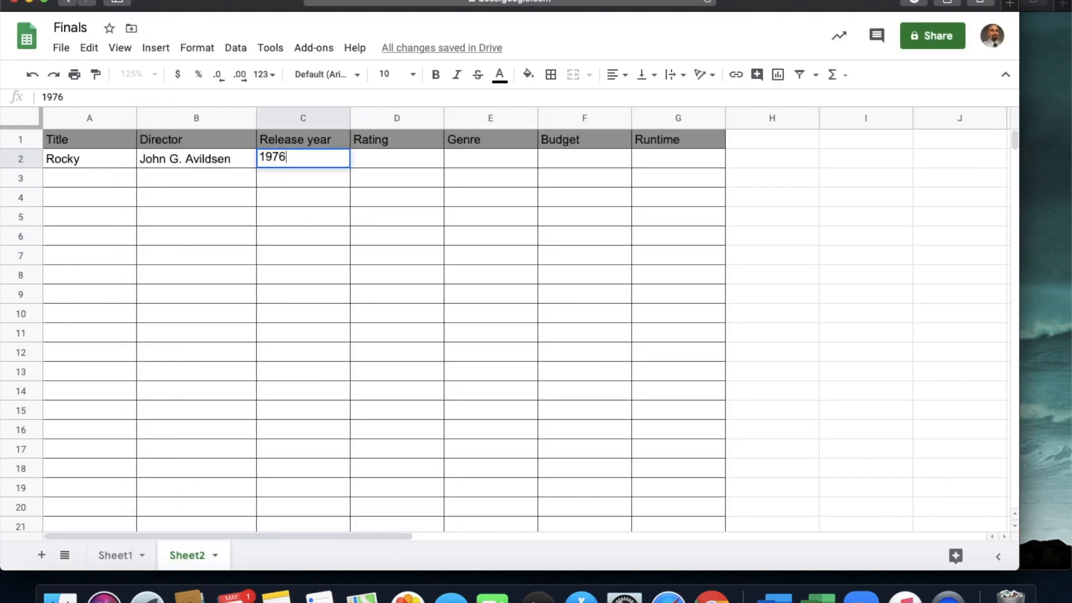
key(Return)
- Check the movie's content rating on the IMDb page and enter PG in D2 of the spreadsheet
key(super+Tab)
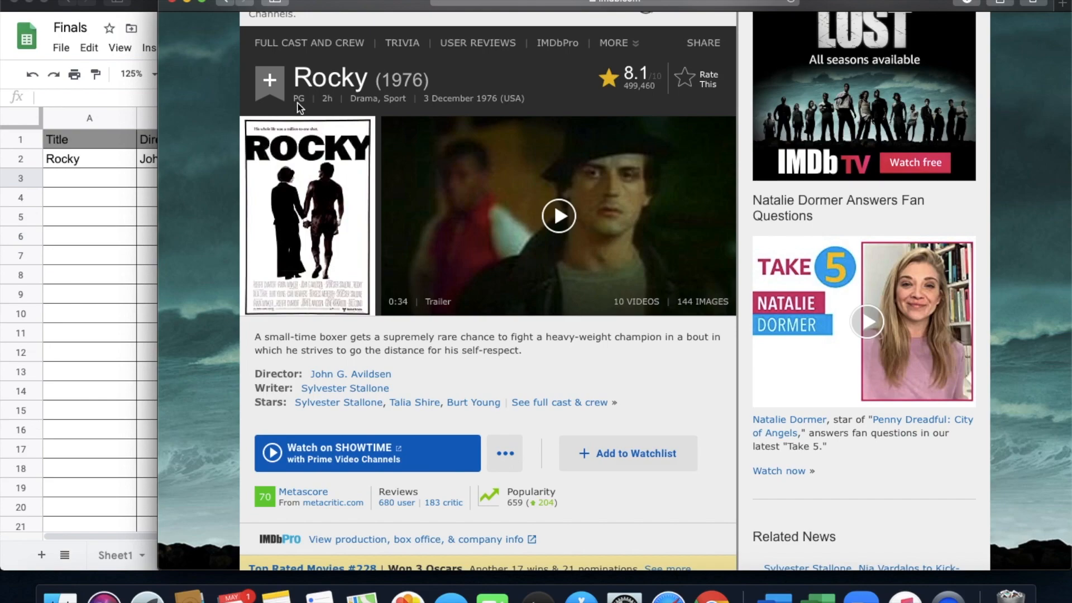
click(129, 236)
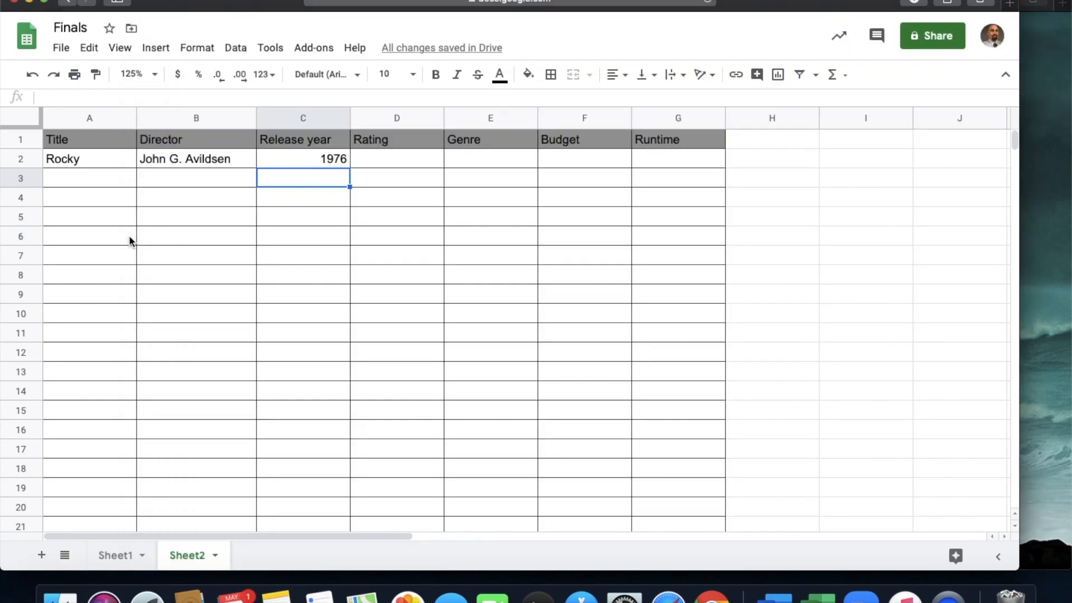
click(388, 159)
text(PG)
key(Return)
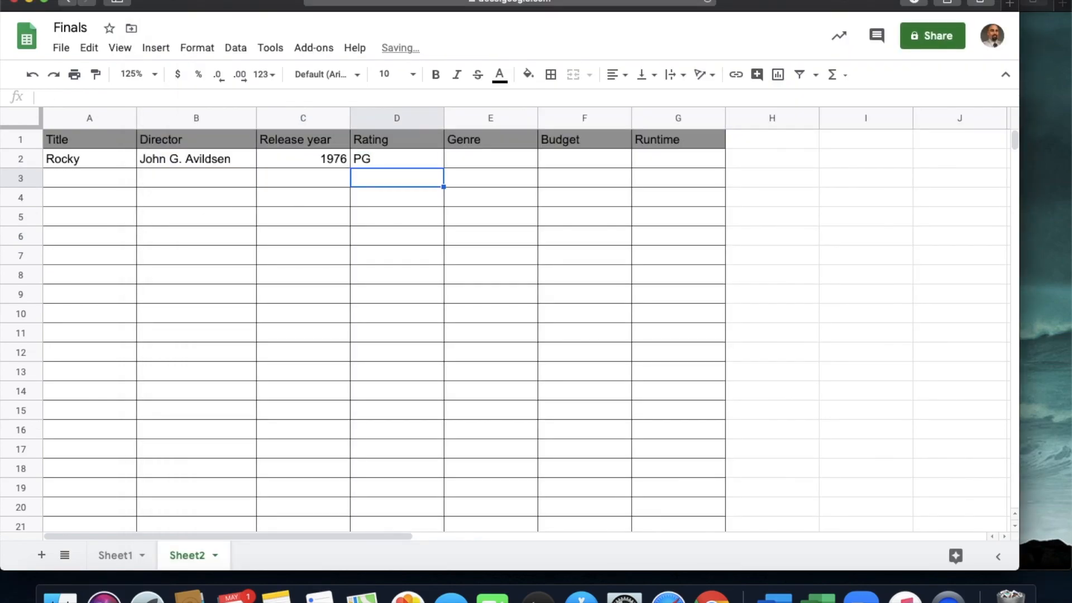
- Check the movie's genre on the IMDb page and enter Drama in E2 of the spreadsheet
click(1042, 313)
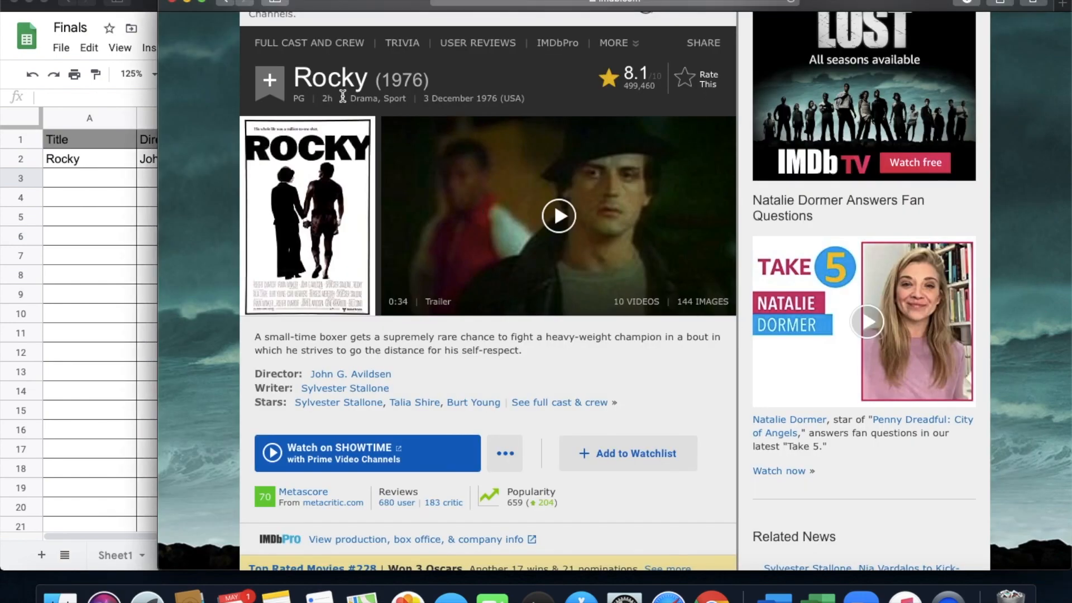
click(119, 234)
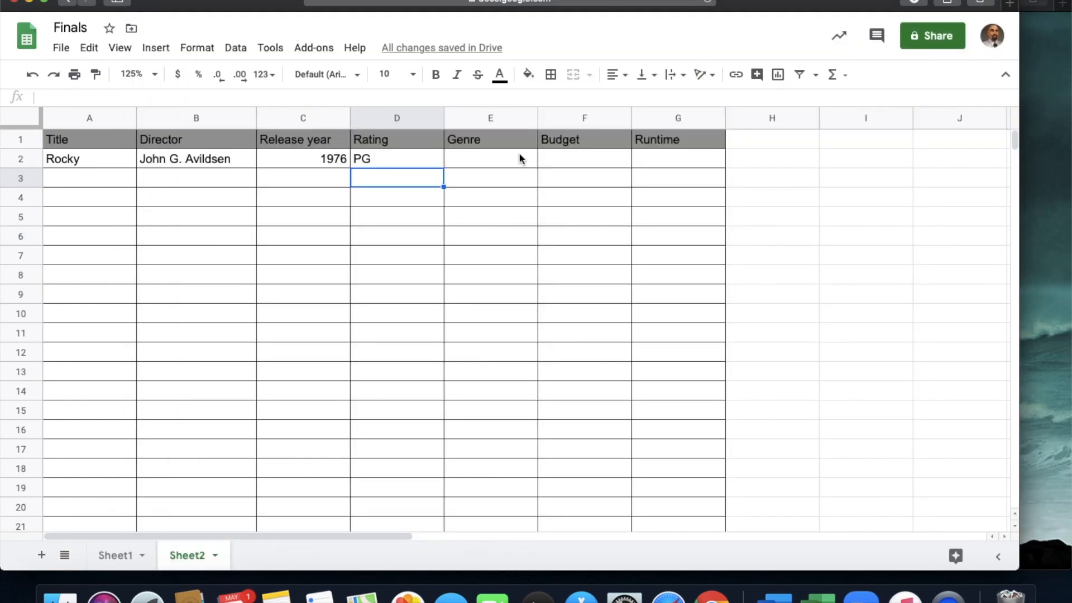
click(495, 159)
text(Drama)
key(Tab)
- Find the budget in the Box Office section of Rocky's IMDb page and enter 960,000 in F2 of the spreadsheet
click(1061, 284)
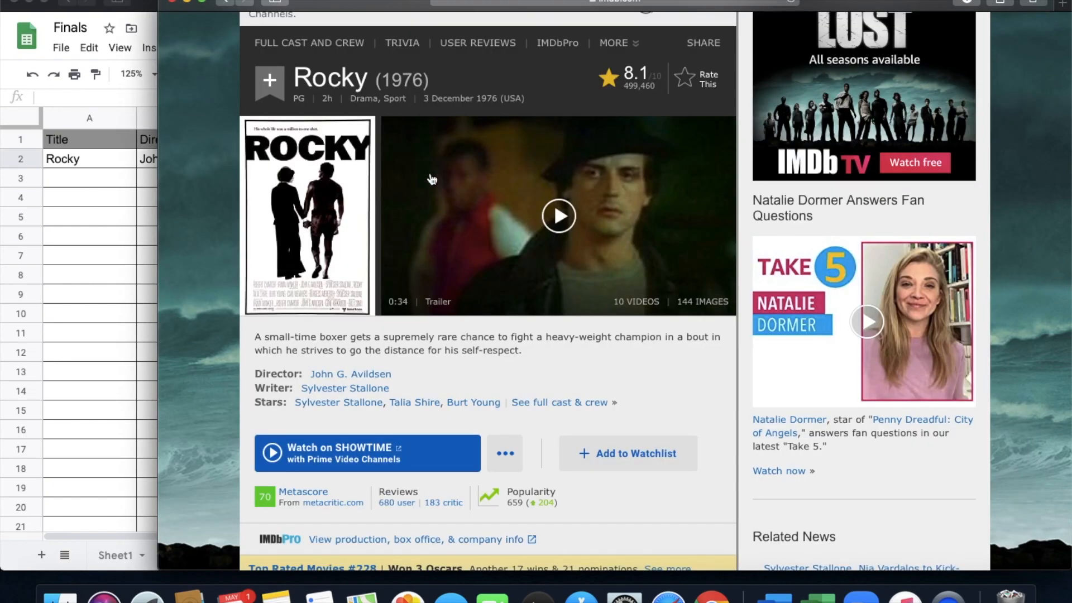
scroll(453, 330, down, 3)
scroll(454, 333, down, 2)
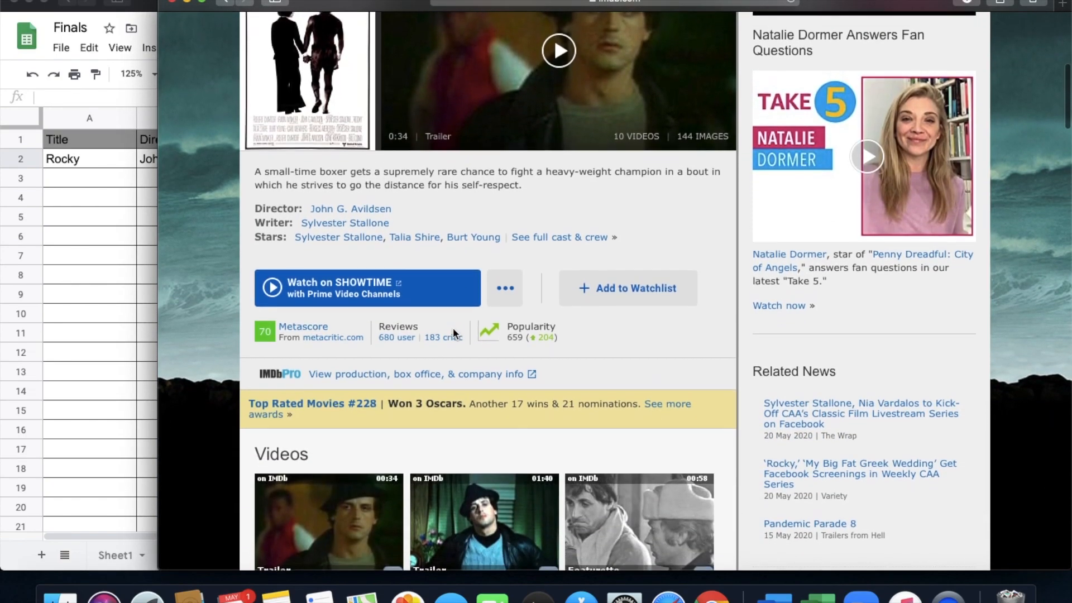
scroll(454, 333, down, 1)
scroll(453, 332, down, 20)
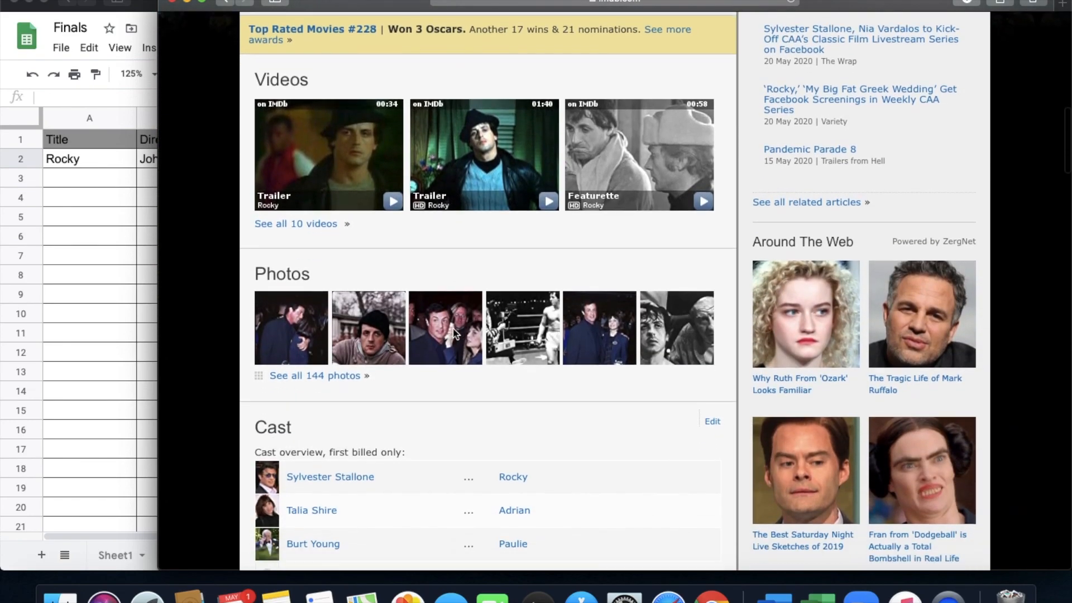
scroll(453, 332, down, 15)
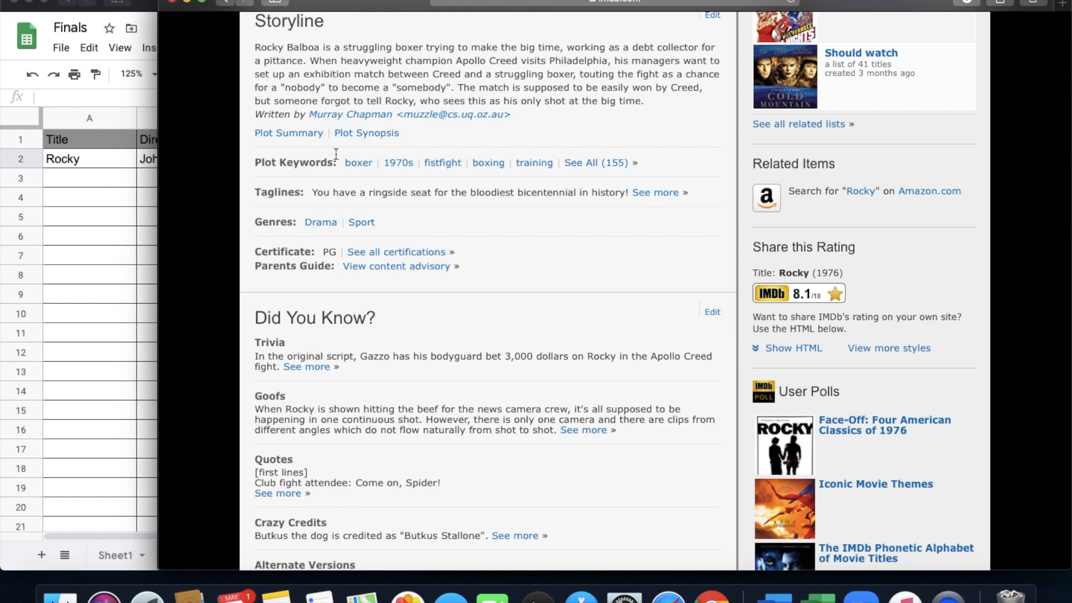
scroll(448, 398, down, 12)
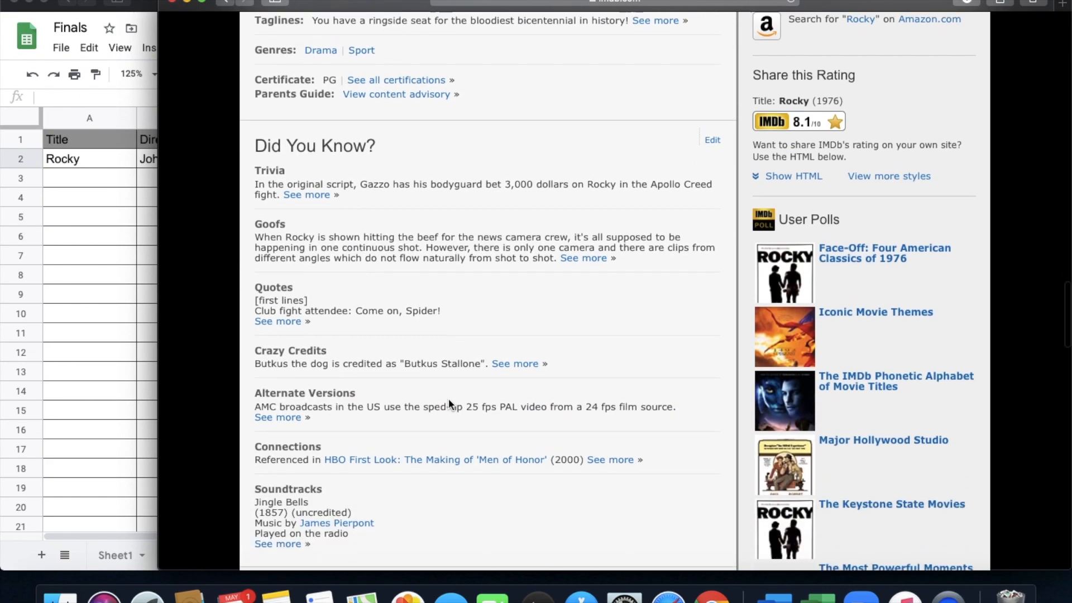
scroll(449, 401, down, 13)
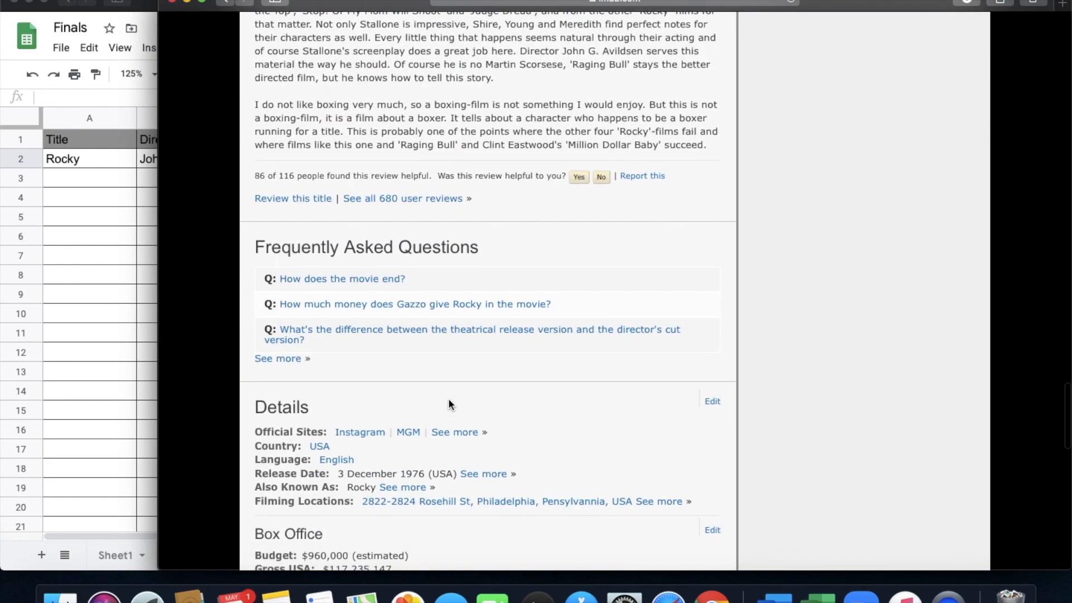
scroll(449, 401, down, 4)
scroll(450, 403, down, 3)
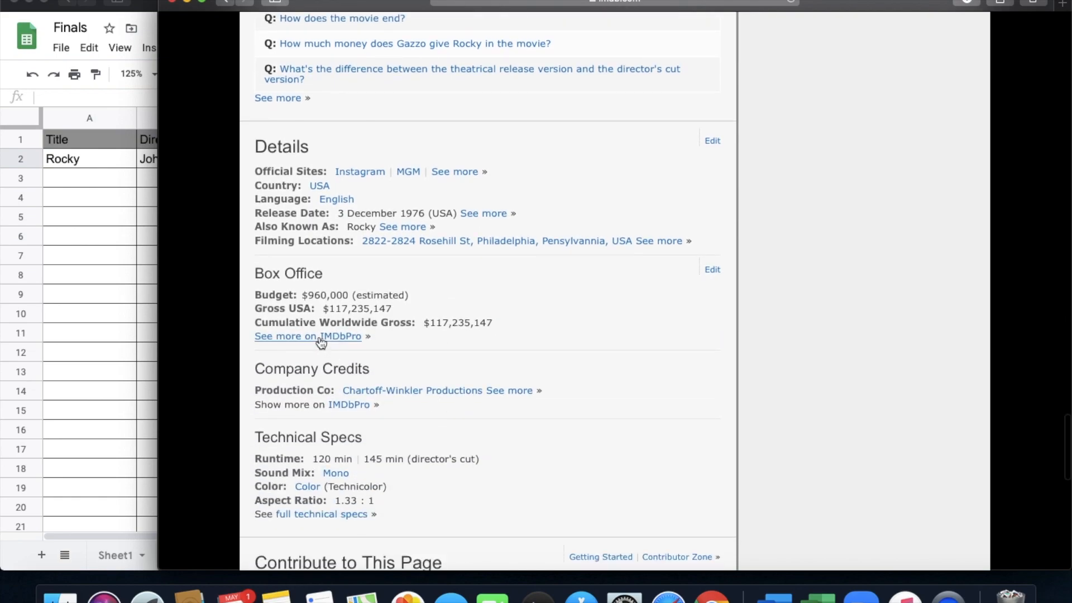
scroll(337, 414, down, 3)
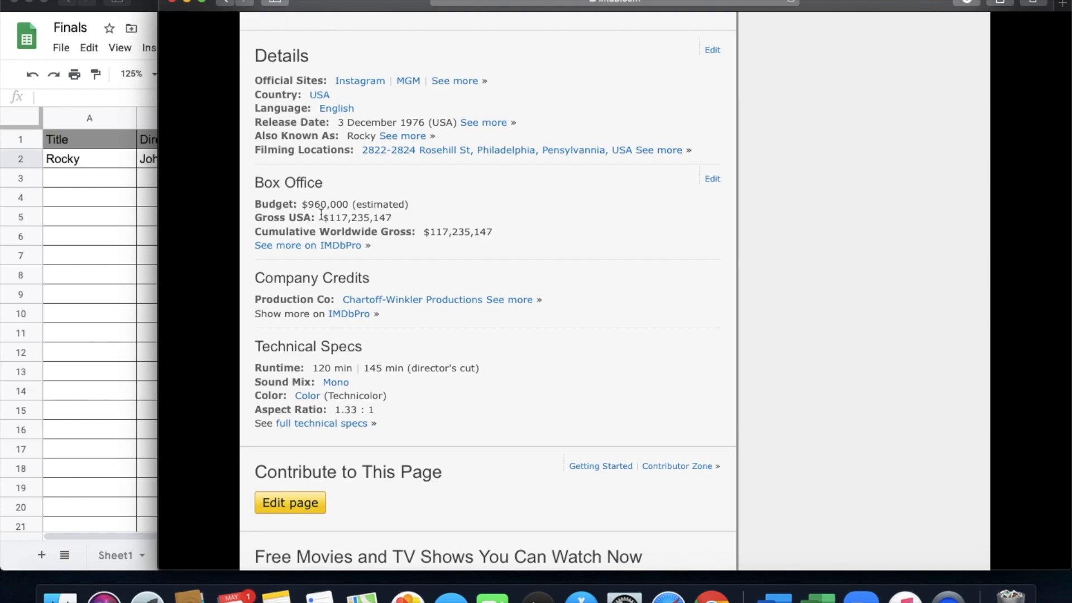
click(111, 253)
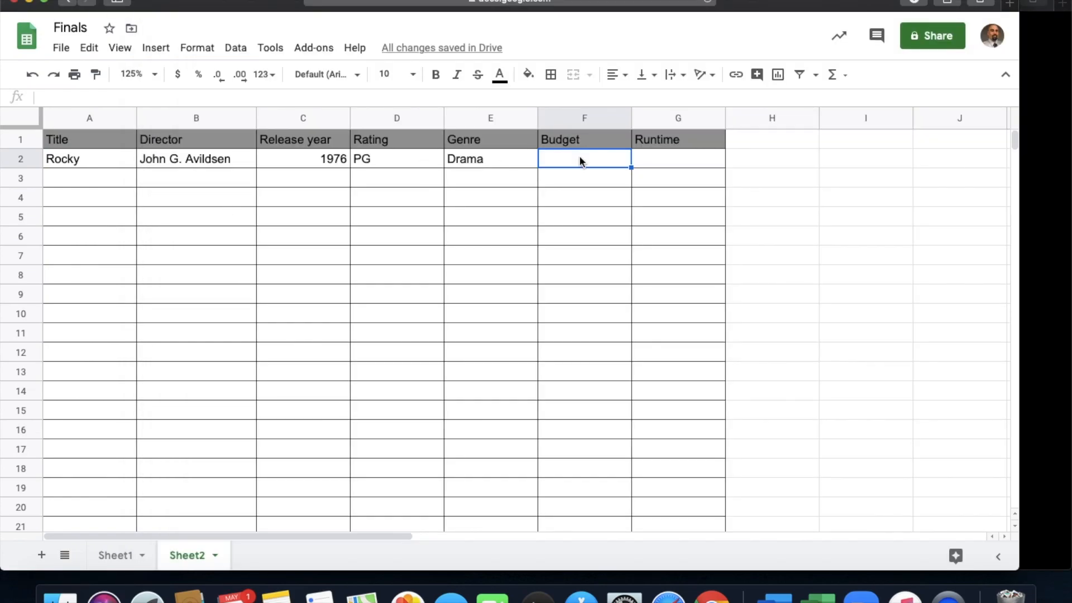
text(960,000)
key(Return)
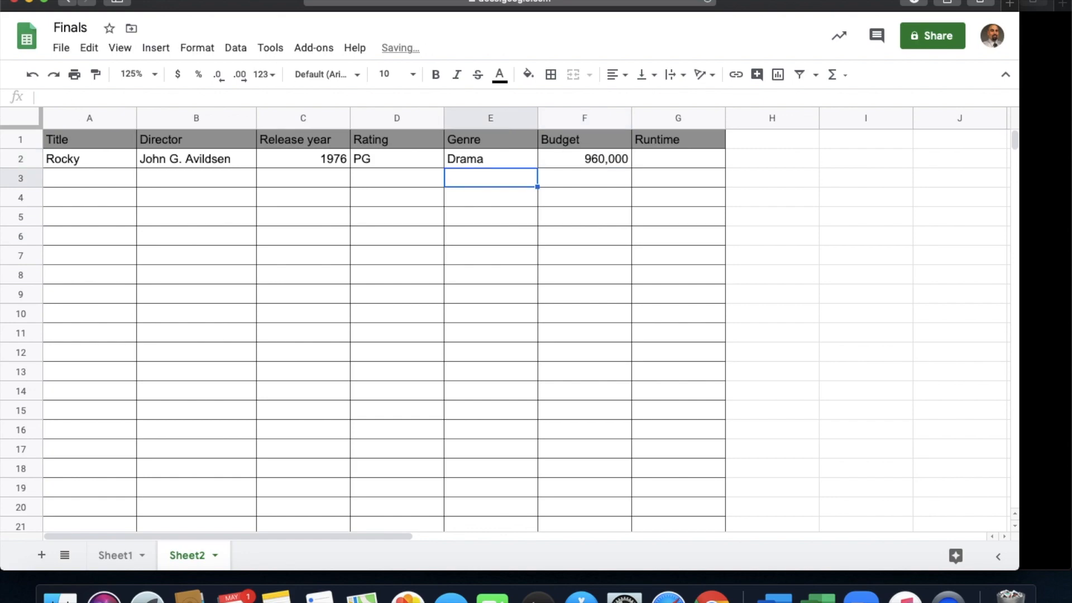
click(581, 162)
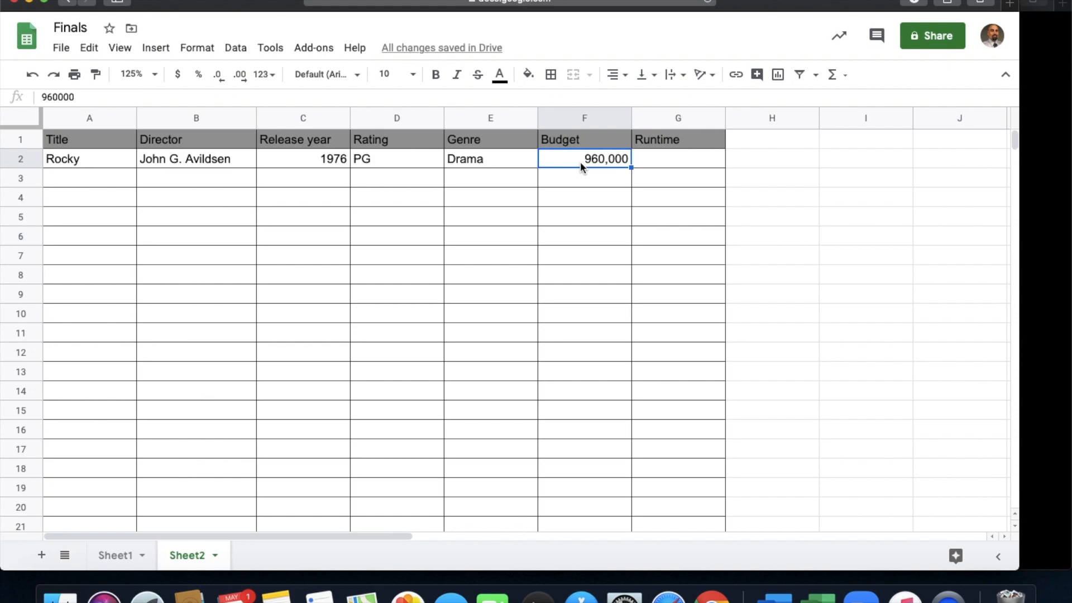
- Check the movie's runtime on Rocky's IMDb page and enter 2h in G2 of the spreadsheet
click(648, 157)
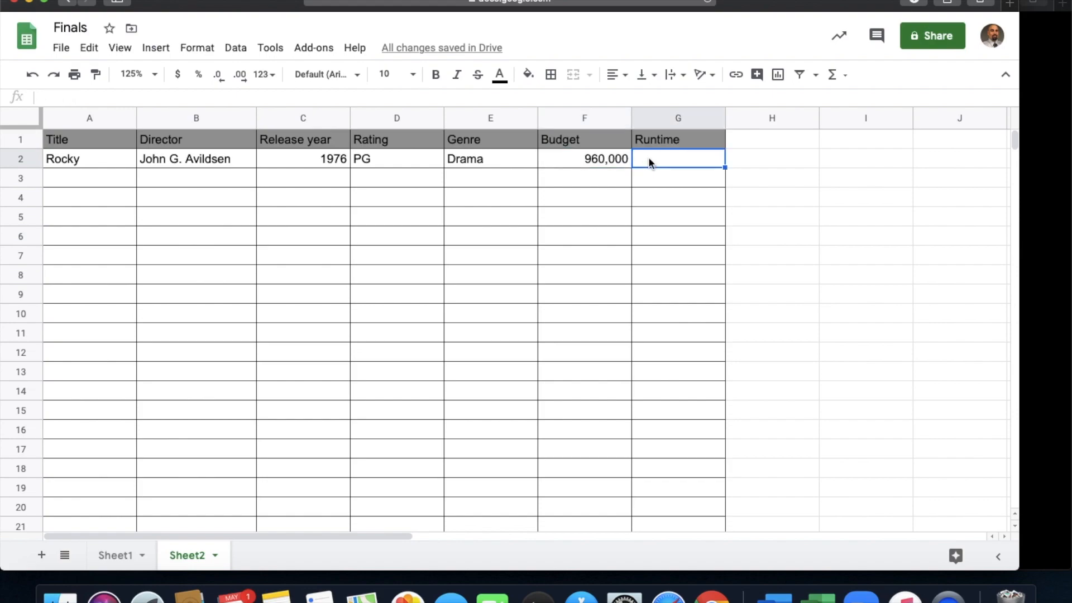
click(1047, 231)
scroll(438, 184, up, 15)
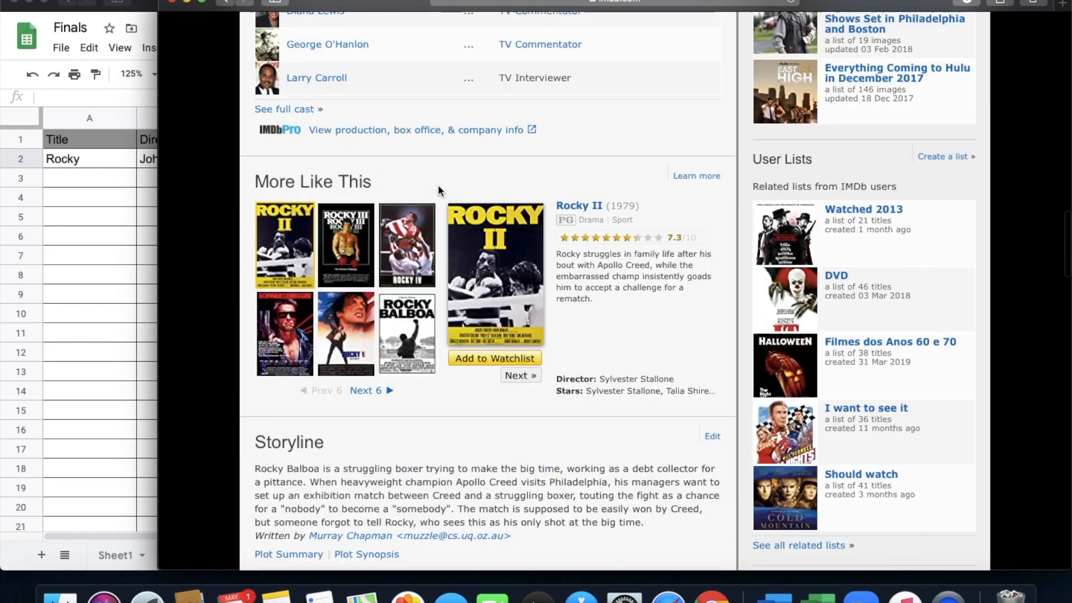
scroll(351, 304, down, 5)
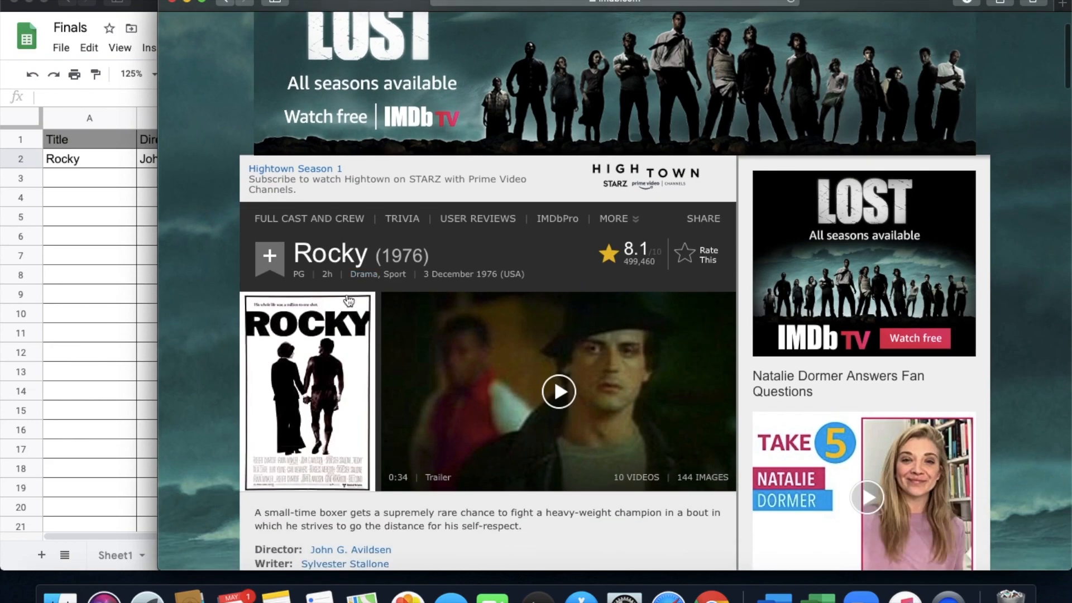
click(82, 315)
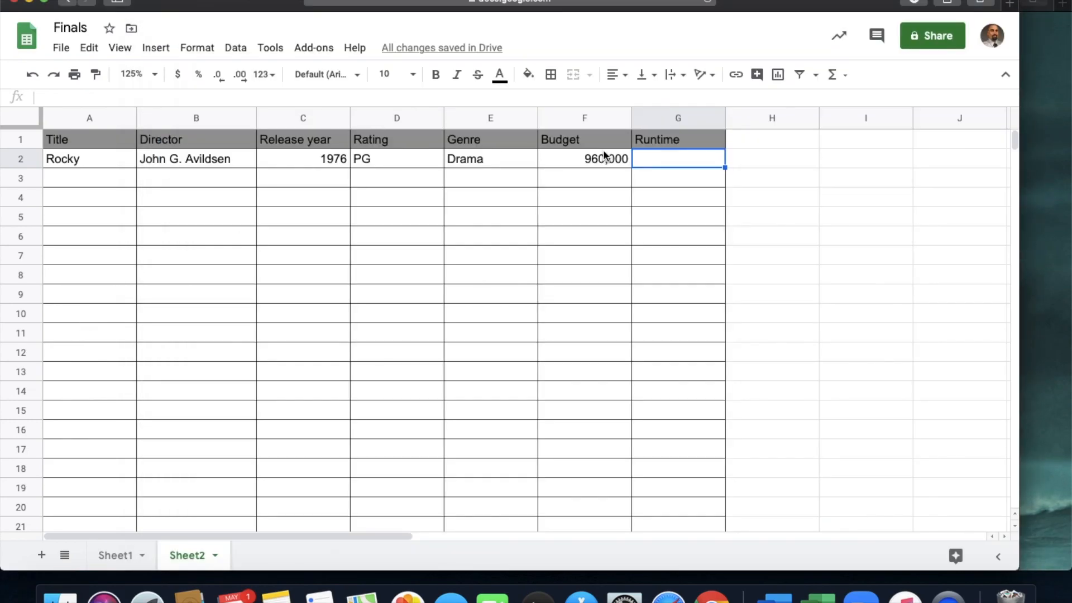
text(2h)
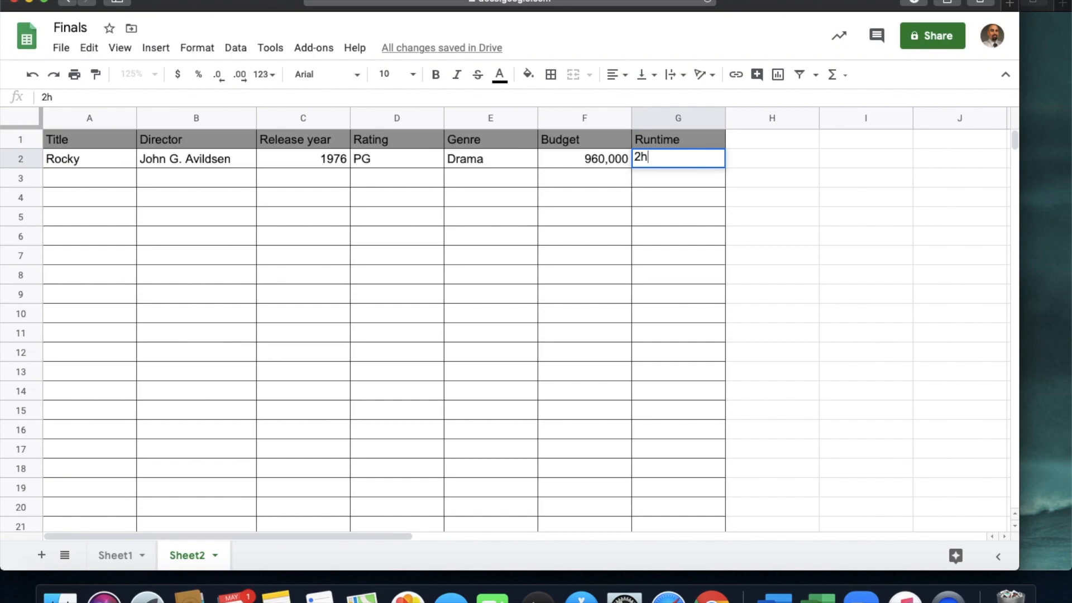
key(Return)
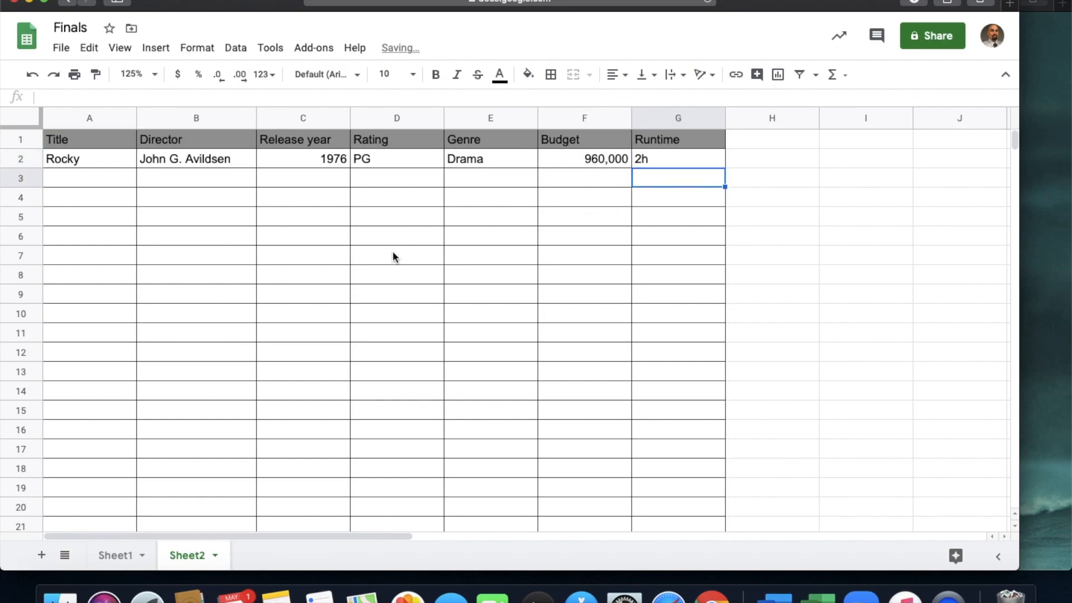
- Switch to IMDb, search for "rocky 2" and open the page of Rocky II (1979)
click(111, 183)
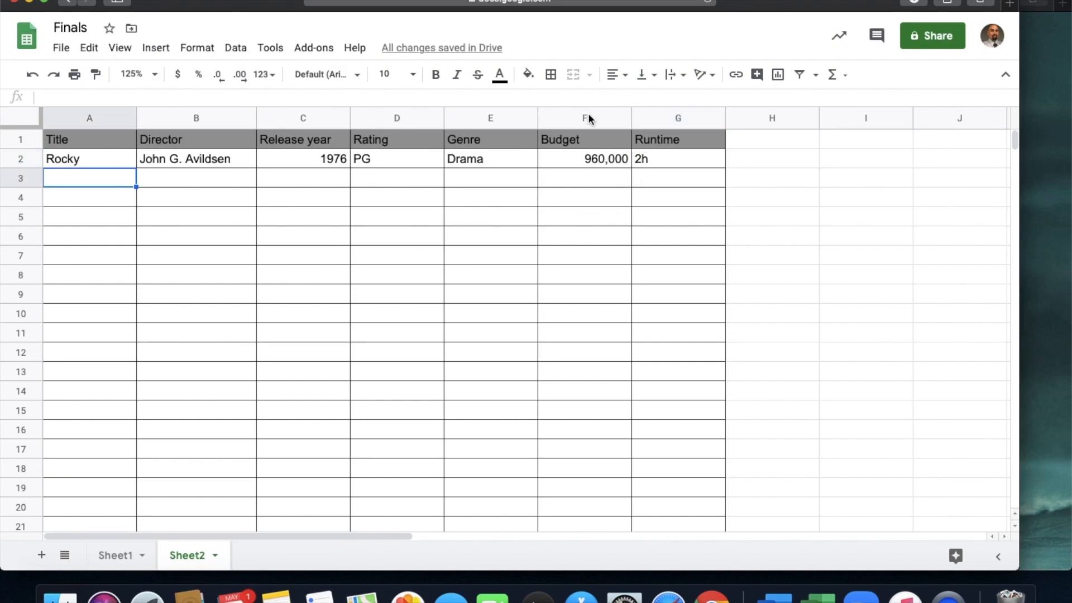
click(1047, 208)
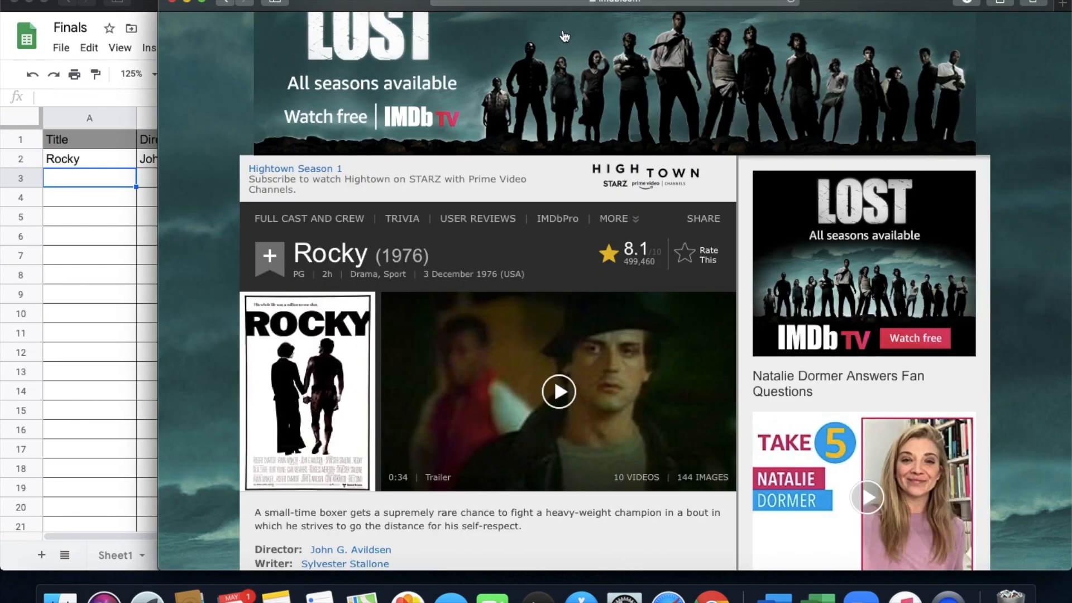
click(227, 3)
scroll(325, 140, up, 5)
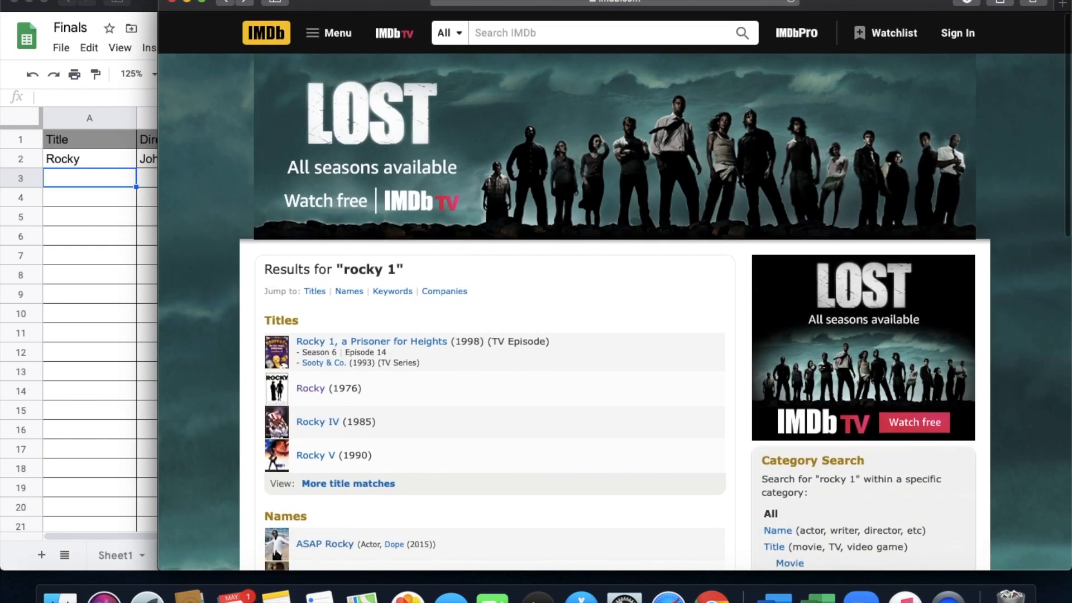
click(513, 33)
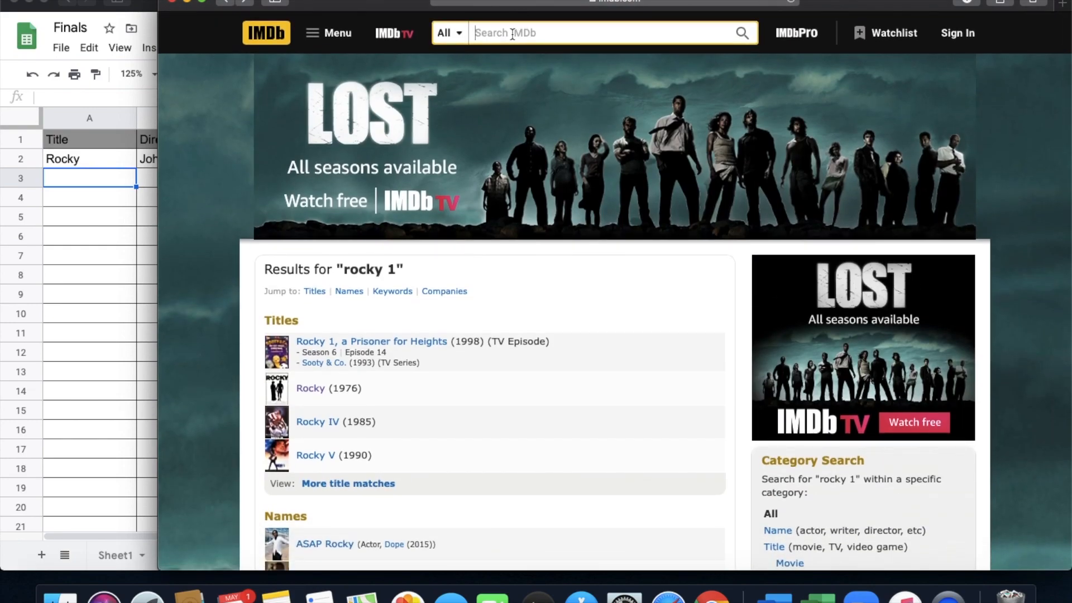
text(rocky 2)
key(Return)
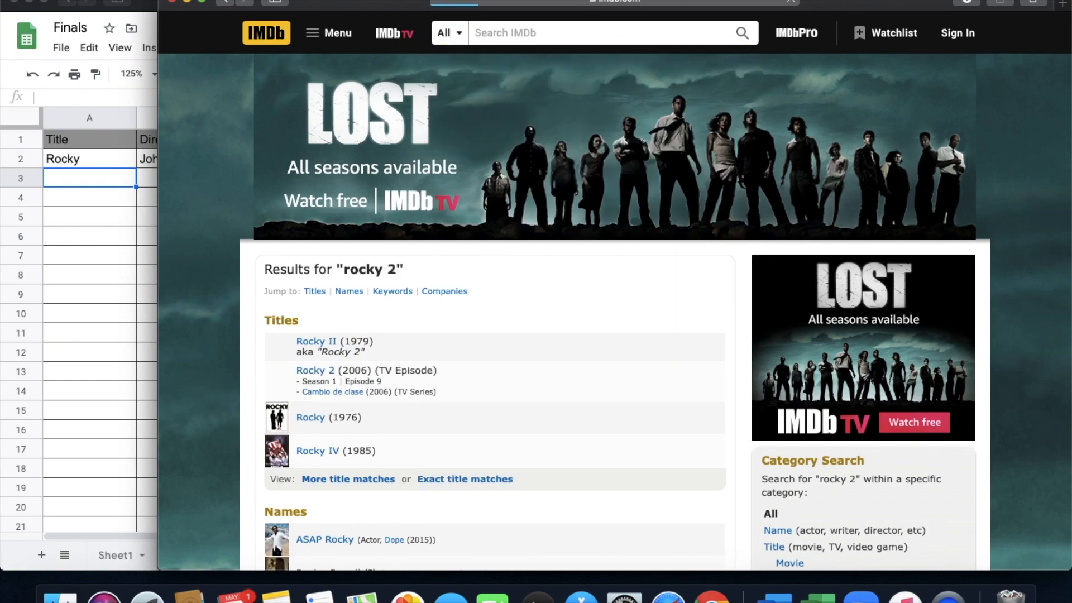
scroll(500, 373, down, 1)
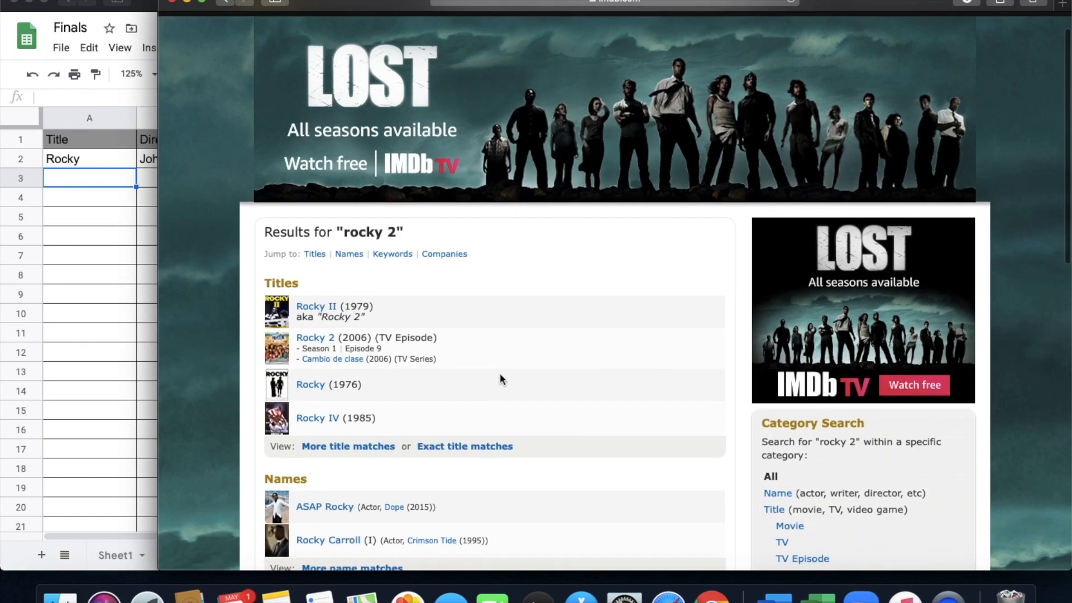
scroll(500, 374, down, 1)
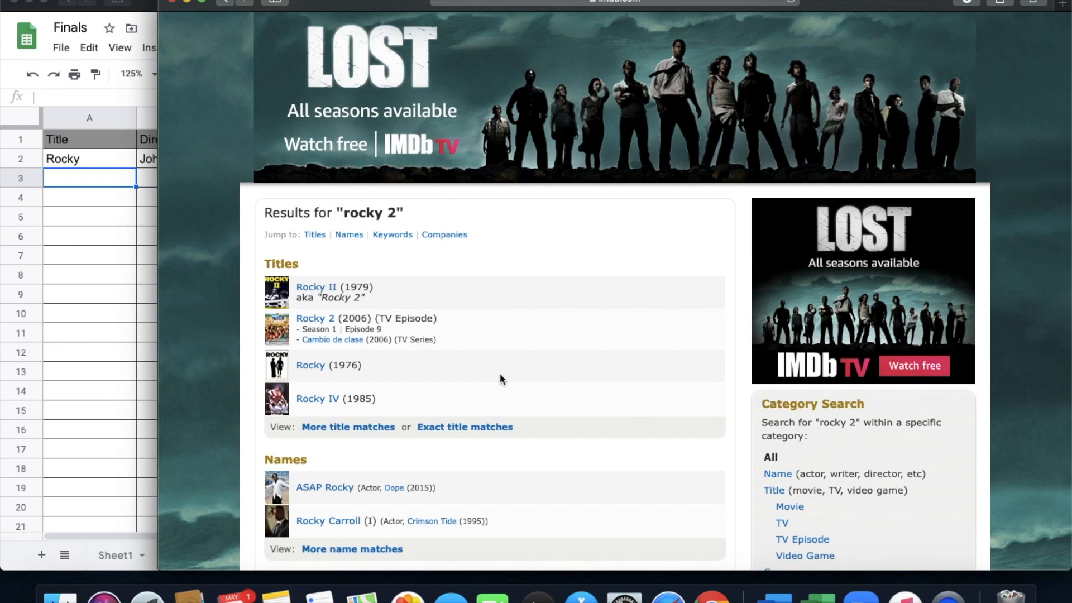
click(320, 287)
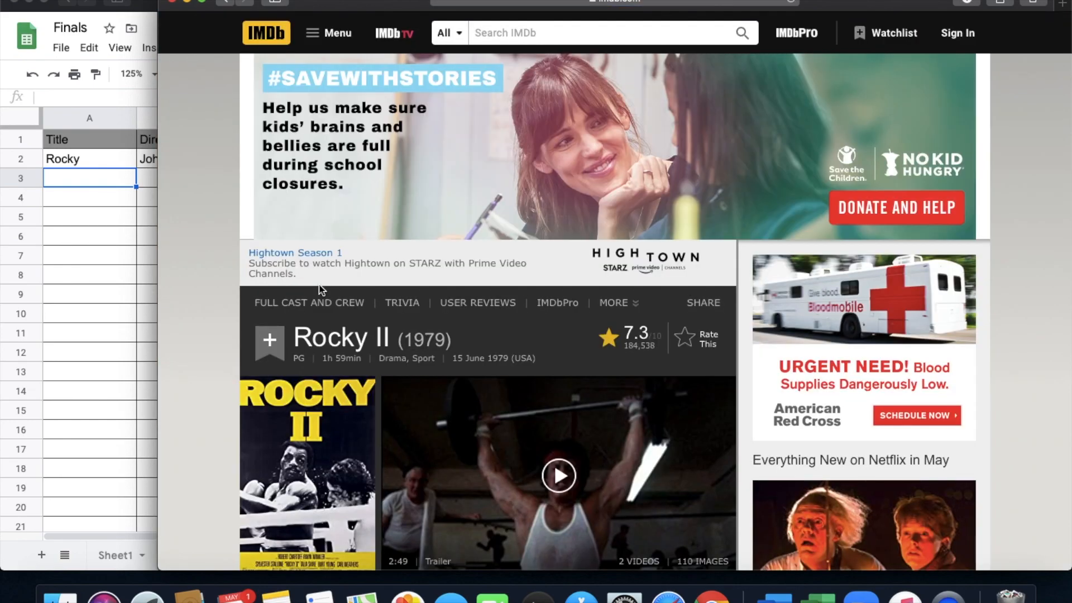
scroll(554, 451, down, 5)
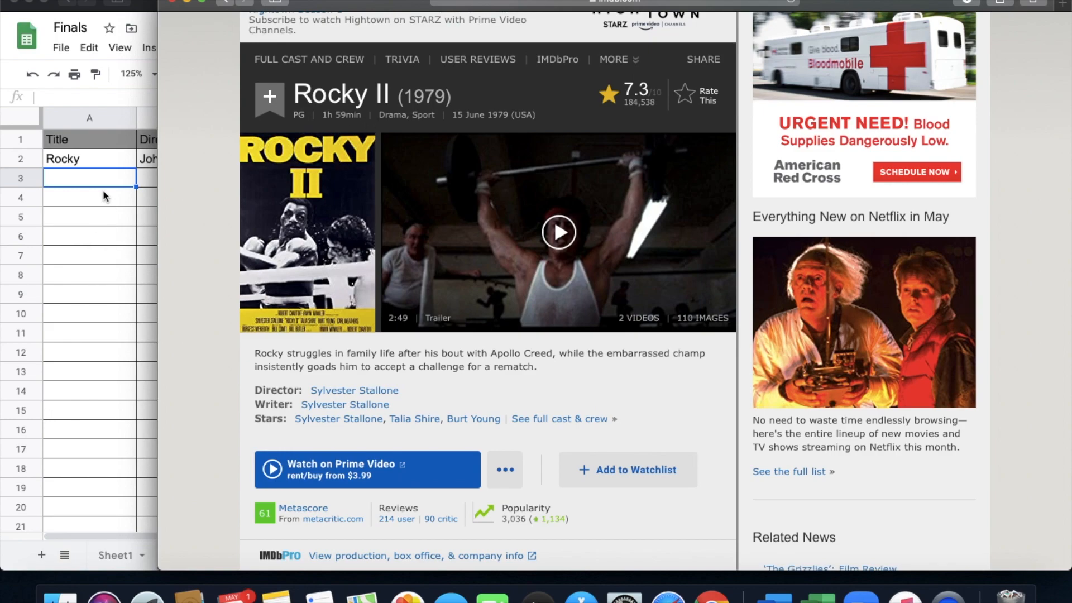
- Enter the title Rocky 2 in A3 of the spreadsheet
click(82, 182)
text(Rocky )
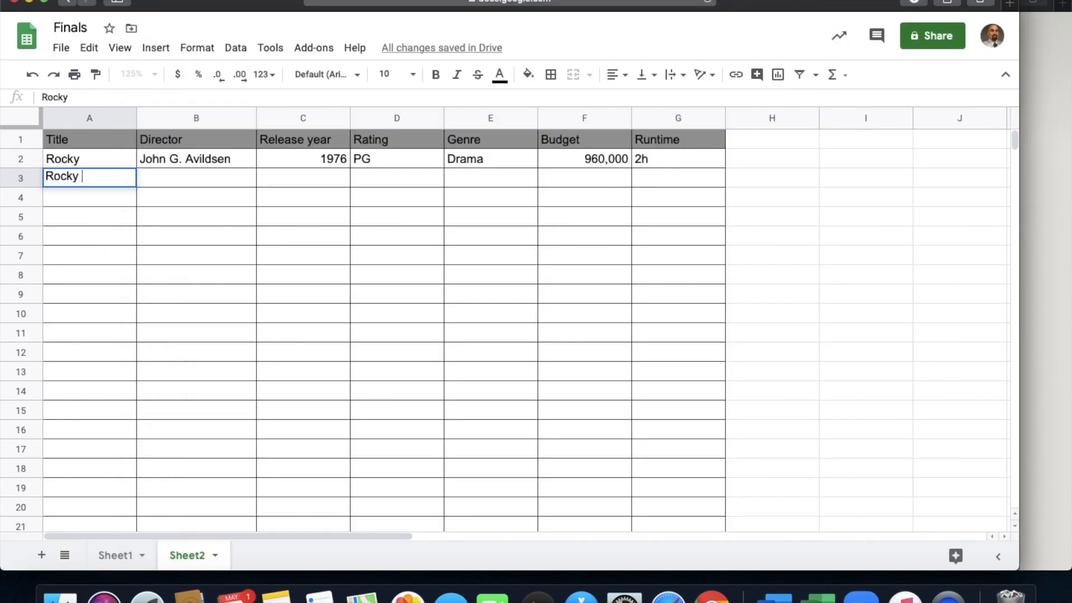
text(2)
key(Return)
- Look up Rocky II's director and release year on IMDb, and enter Sly Stallone in B3 and 1979 in C3
click(159, 182)
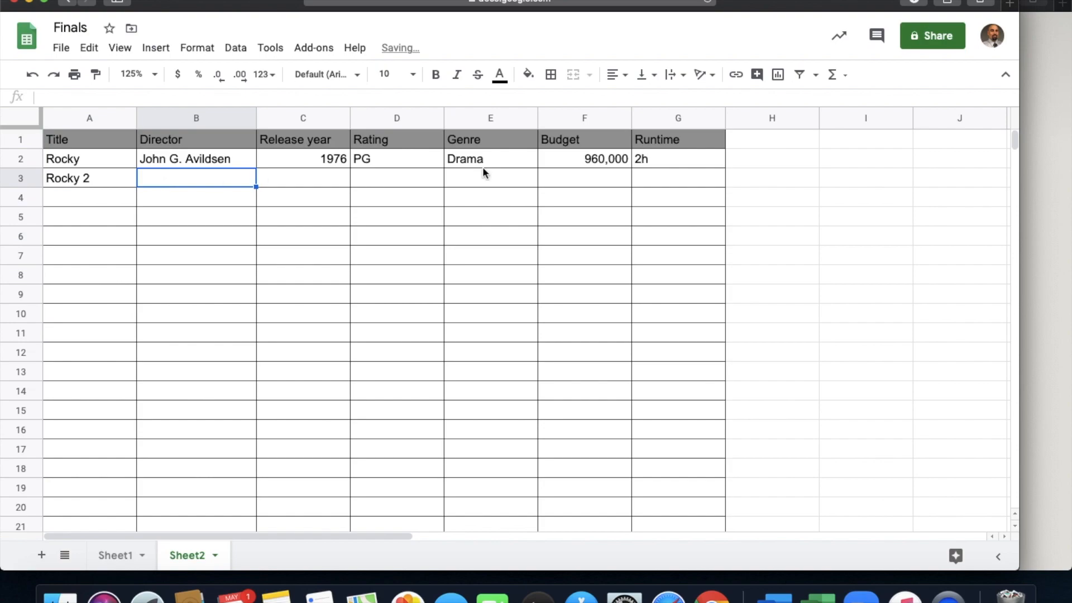
click(1059, 304)
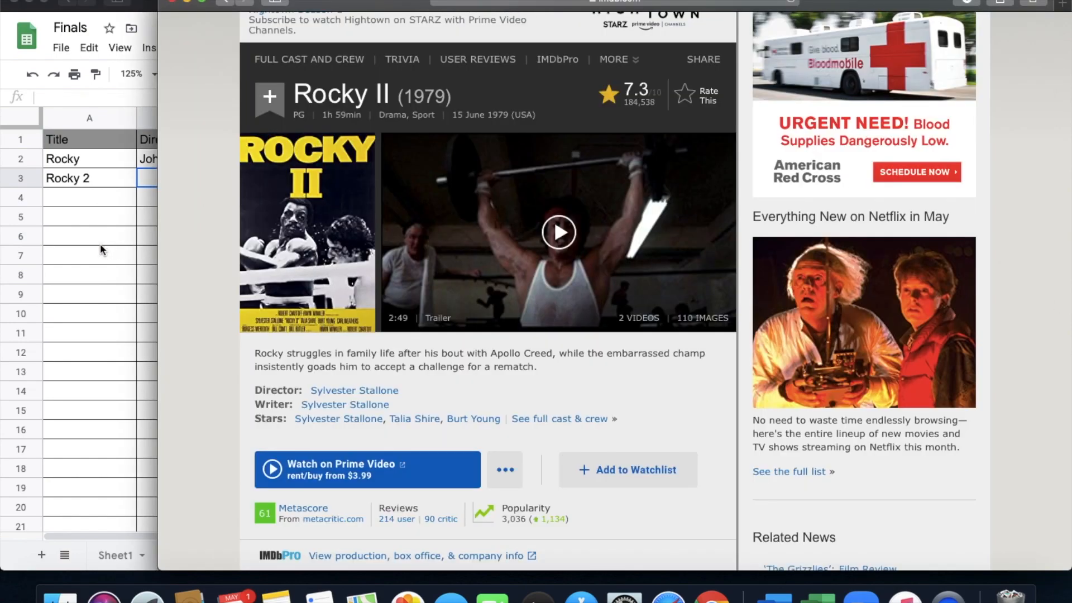
scroll(310, 411, down, 1)
click(125, 306)
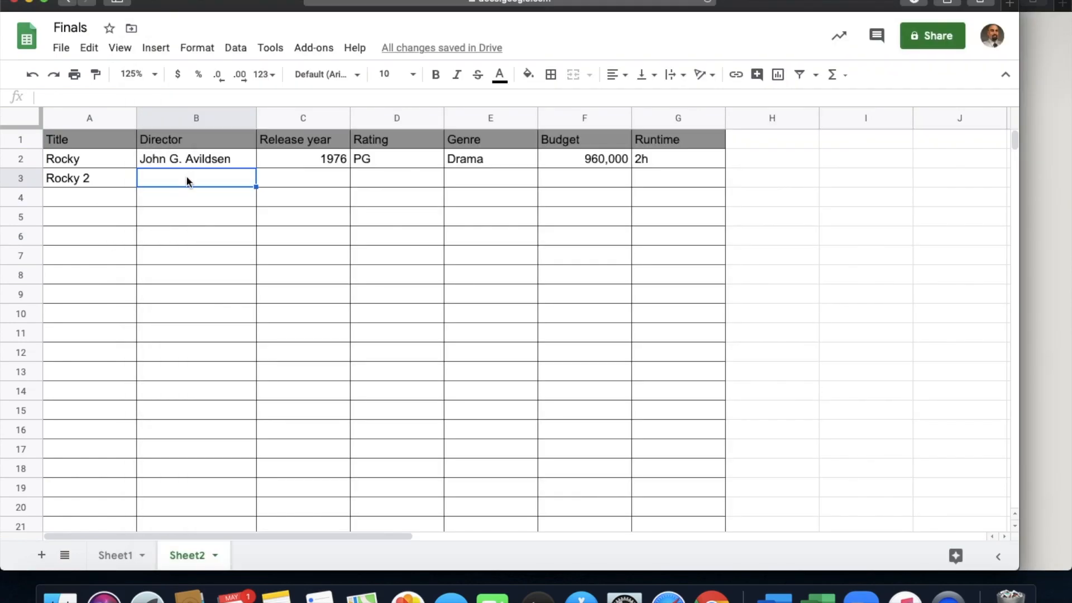
text(Sly Stallone)
key(Tab)
text(1979)
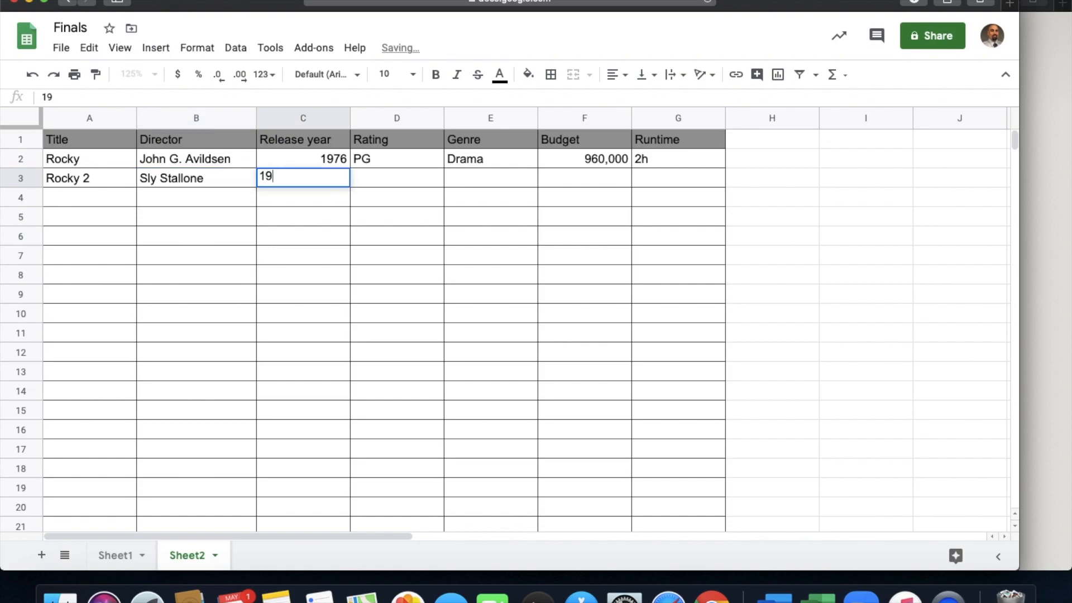
- Check Rocky II's content rating and runtime on IMDb, and enter PG in D3 and 1h 59 m in G3
click(1060, 344)
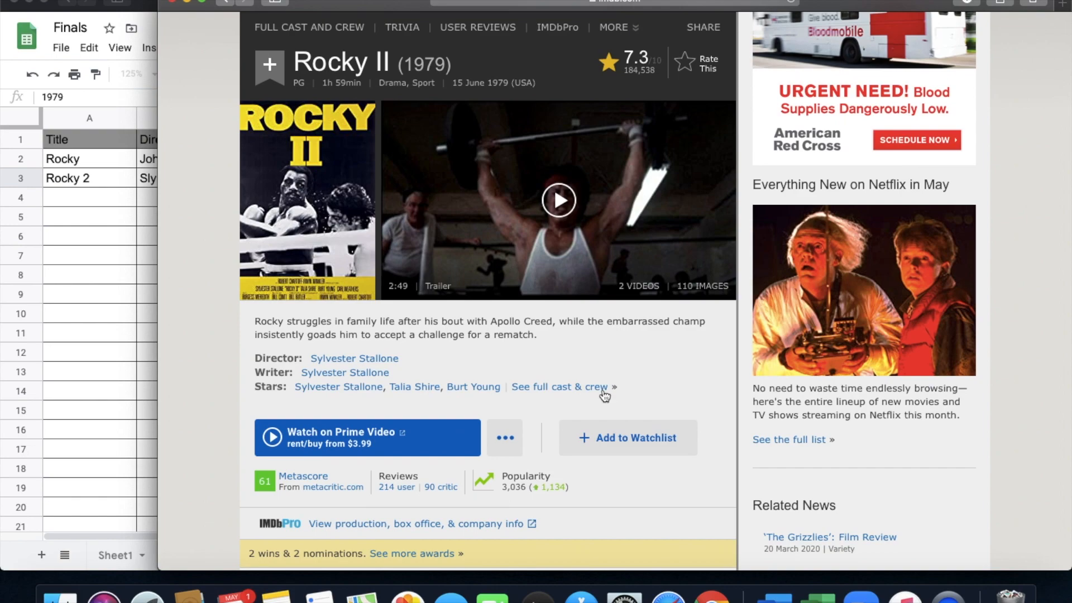
click(130, 289)
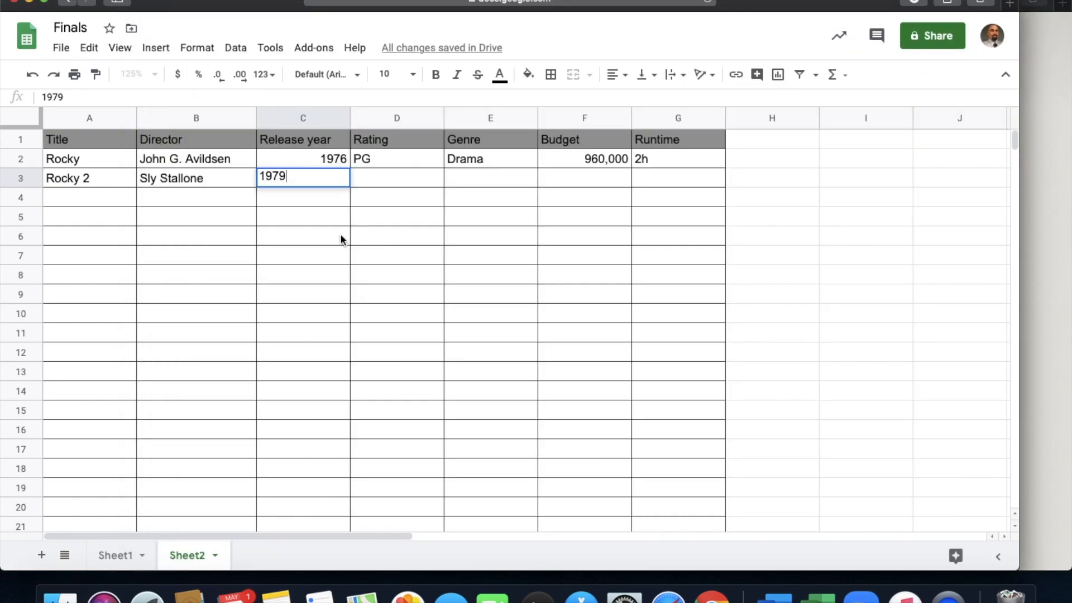
click(369, 181)
text(PG)
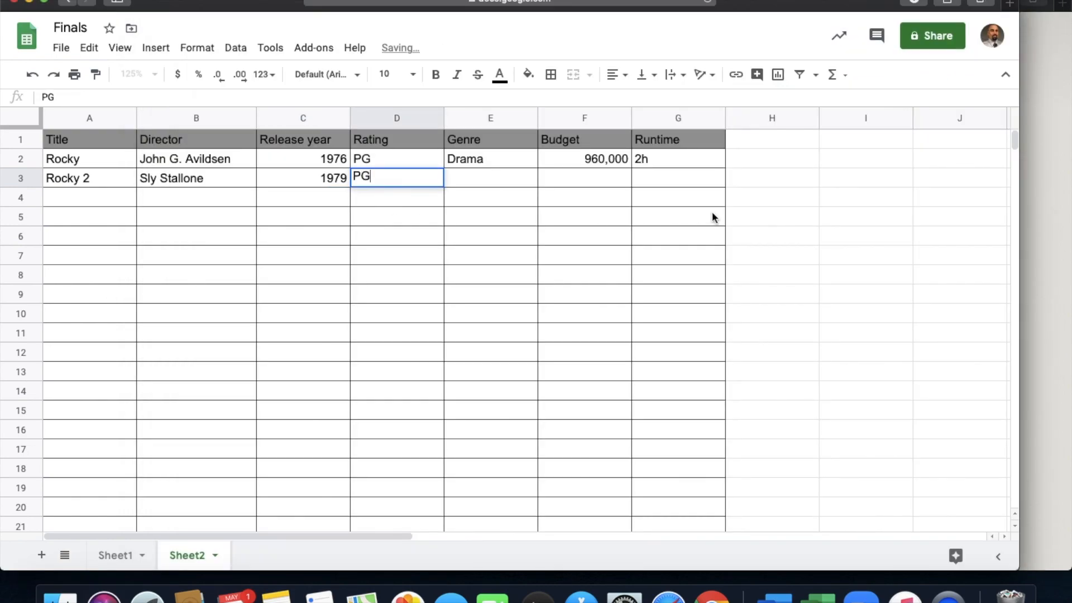
click(681, 174)
text(1)
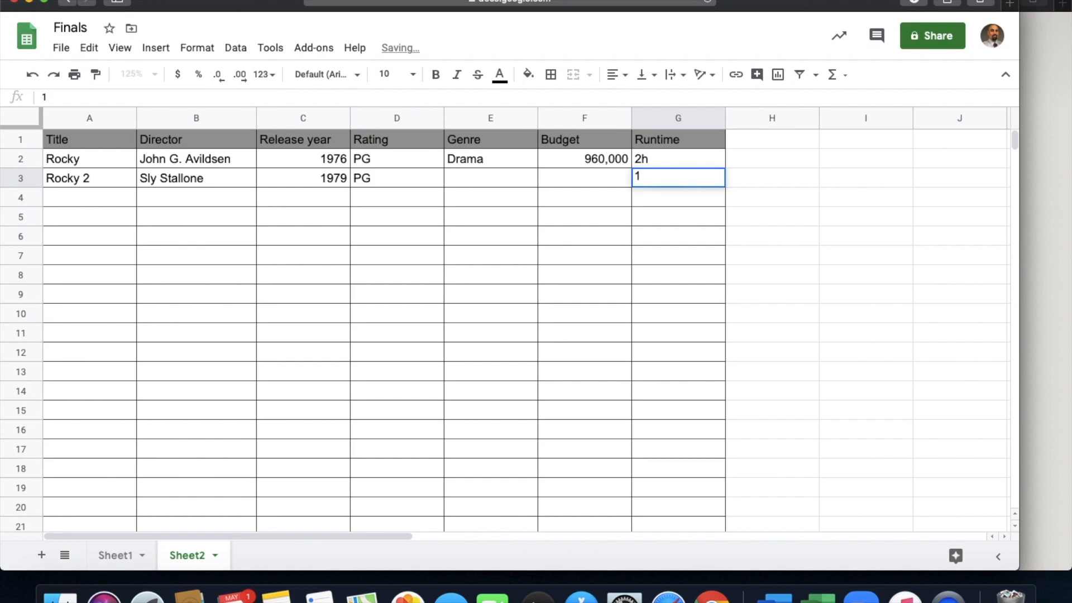
text(h 59 m)
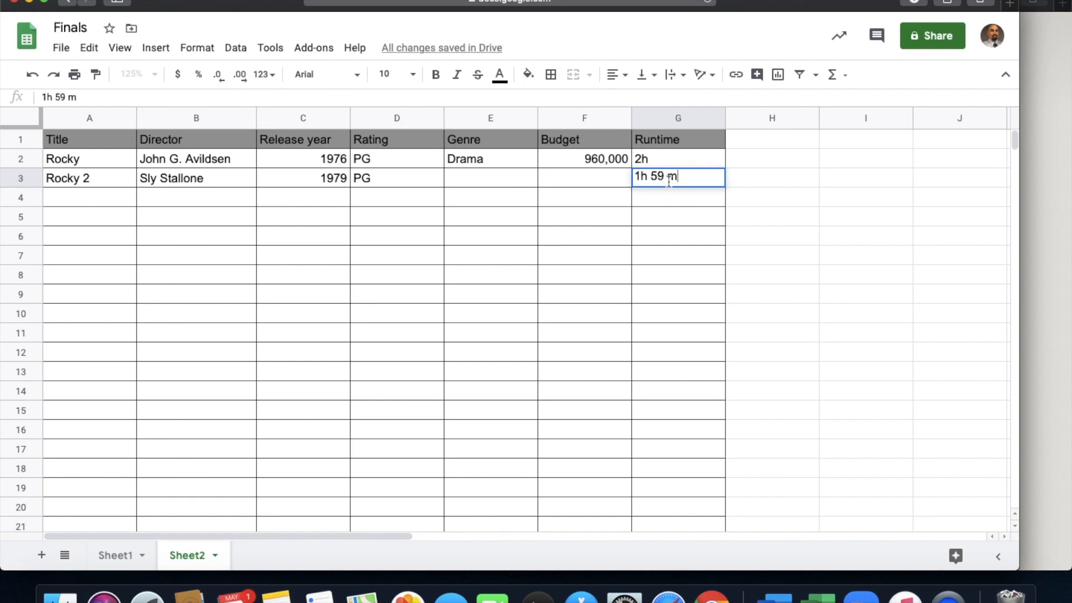
- Check Rocky II's genre on the IMDb page and enter Drama in E3 of the spreadsheet
click(486, 179)
click(1067, 240)
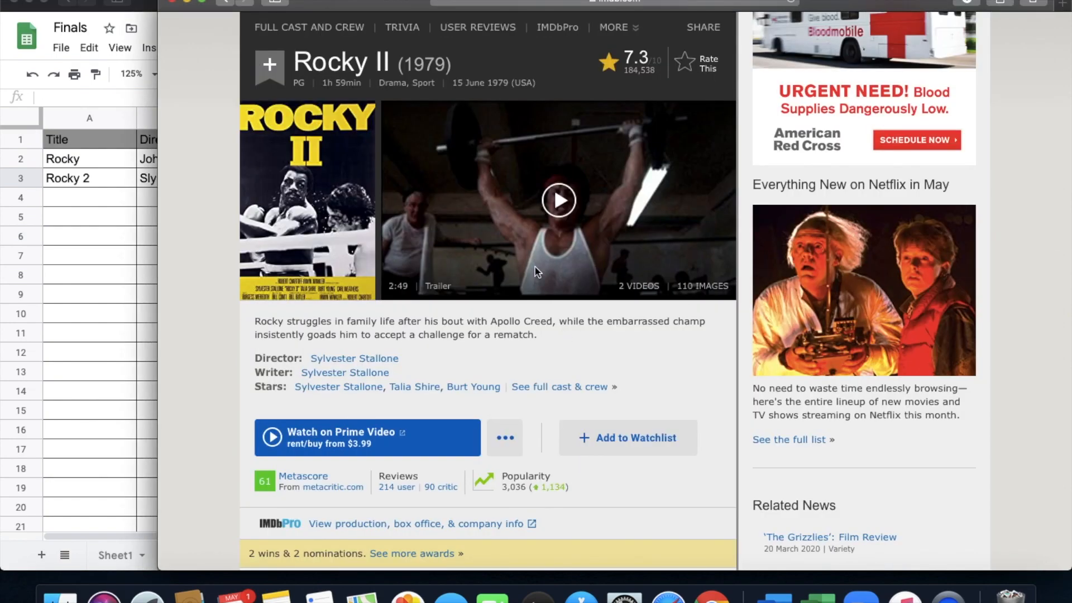
click(112, 289)
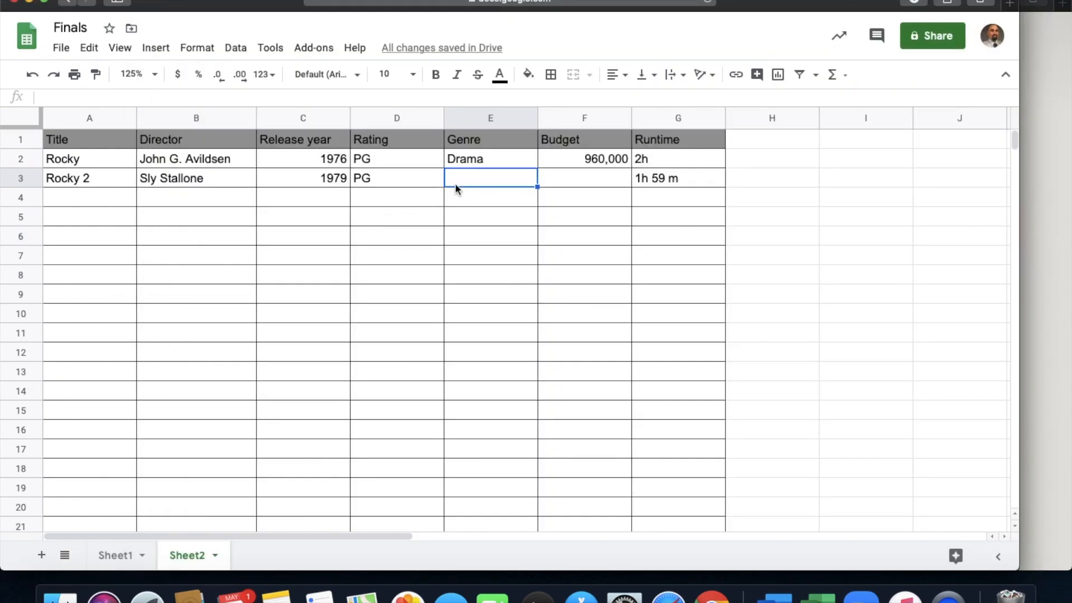
text(Drama)
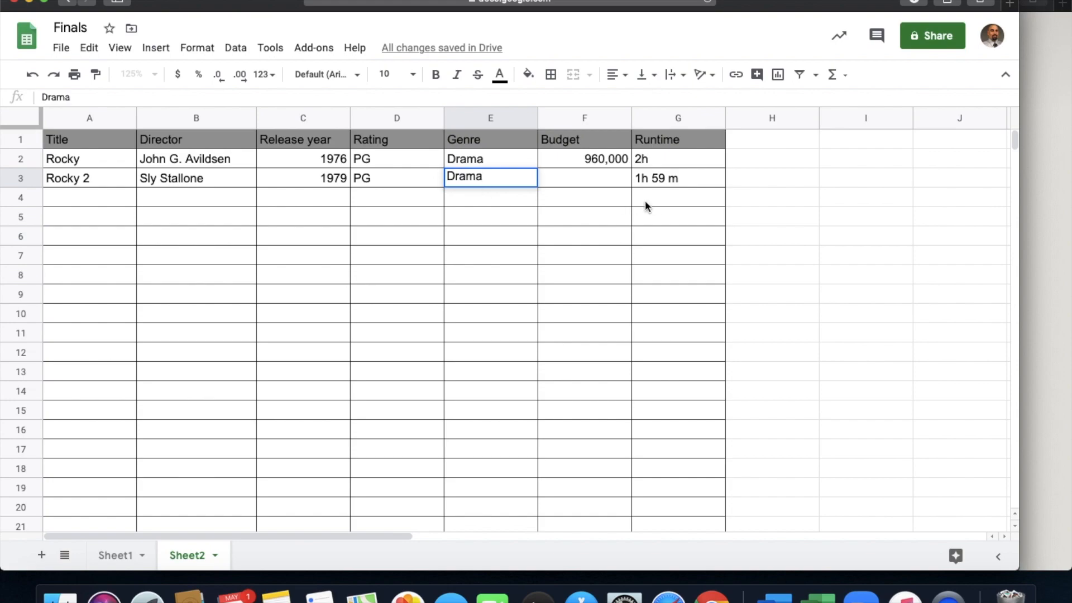
- Find the budget in the Box Office section of Rocky II's IMDb page and enter 7,000,000 in F3 of the spreadsheet
click(611, 179)
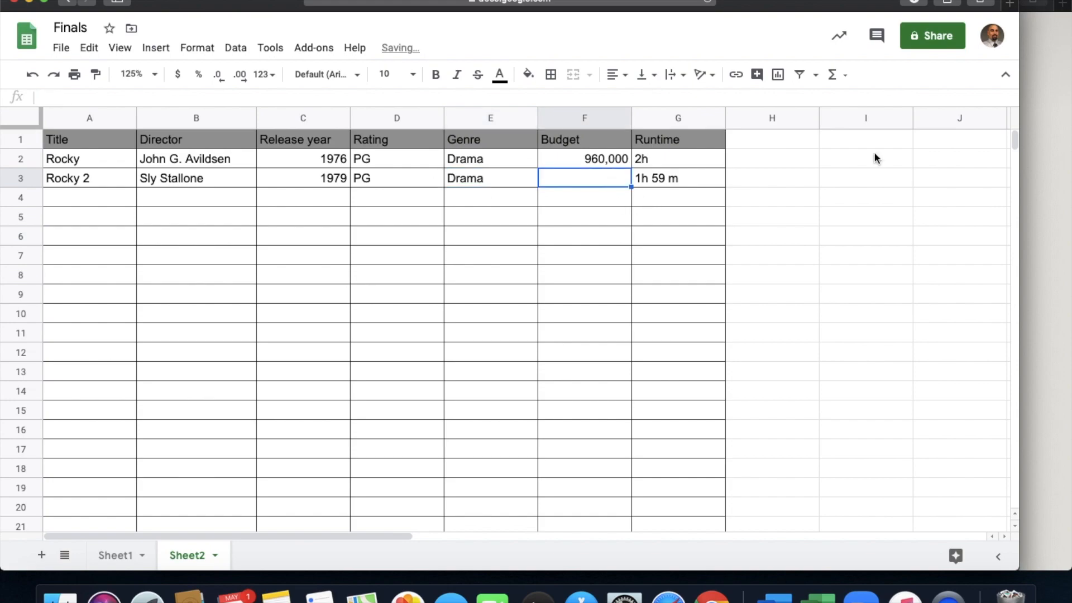
click(1053, 218)
scroll(567, 357, down, 10)
scroll(567, 364, down, 20)
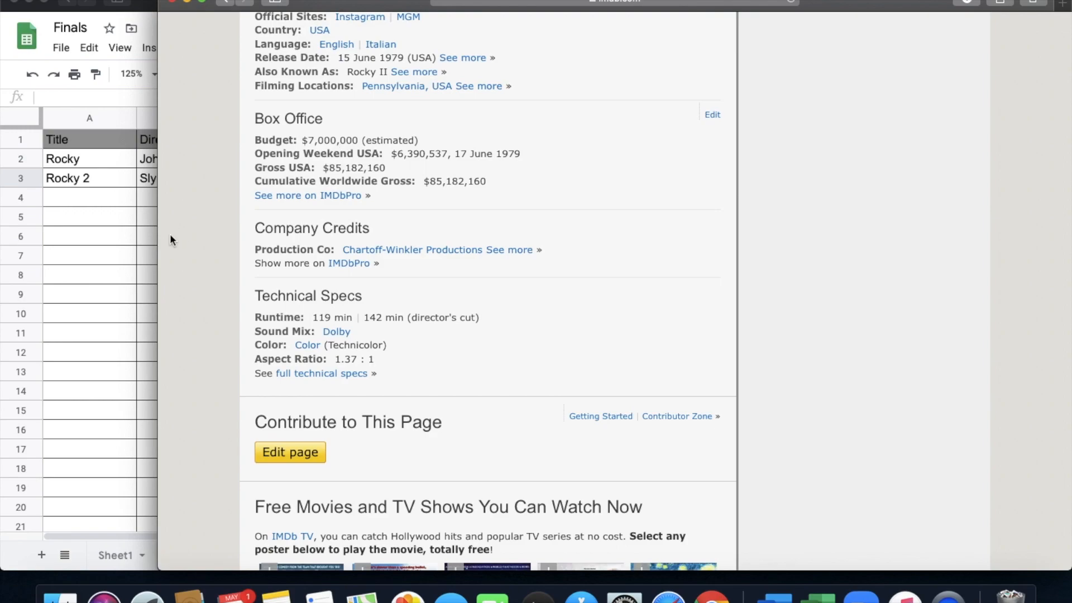
click(119, 257)
text(7,000,000)
key(Return)
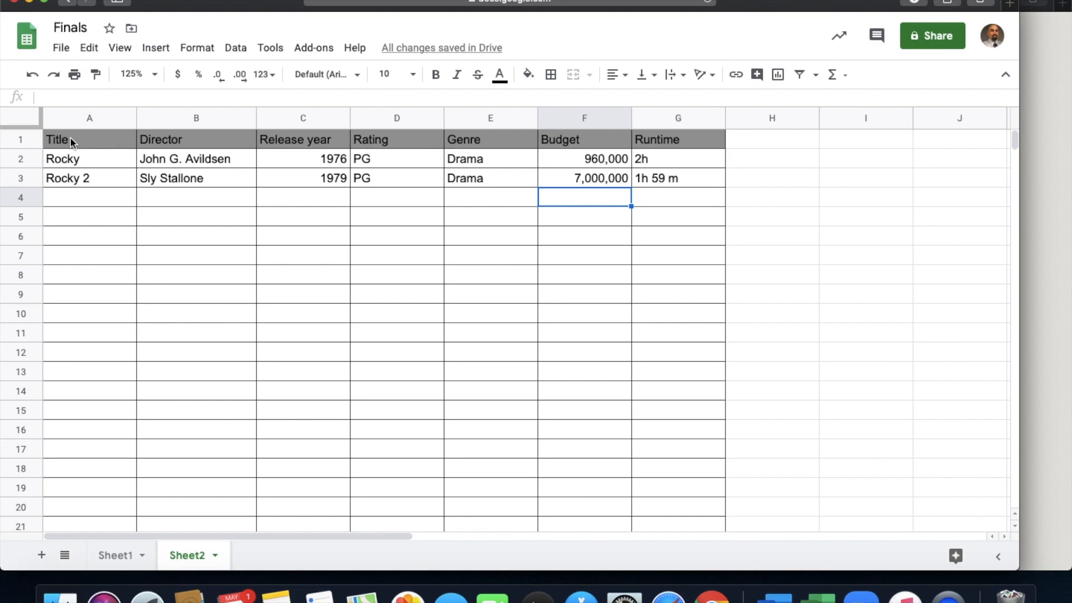
- Insert a chart from the two movie titles in A2:A3 and their budgets in F2:F3
drag(73, 159, 75, 178)
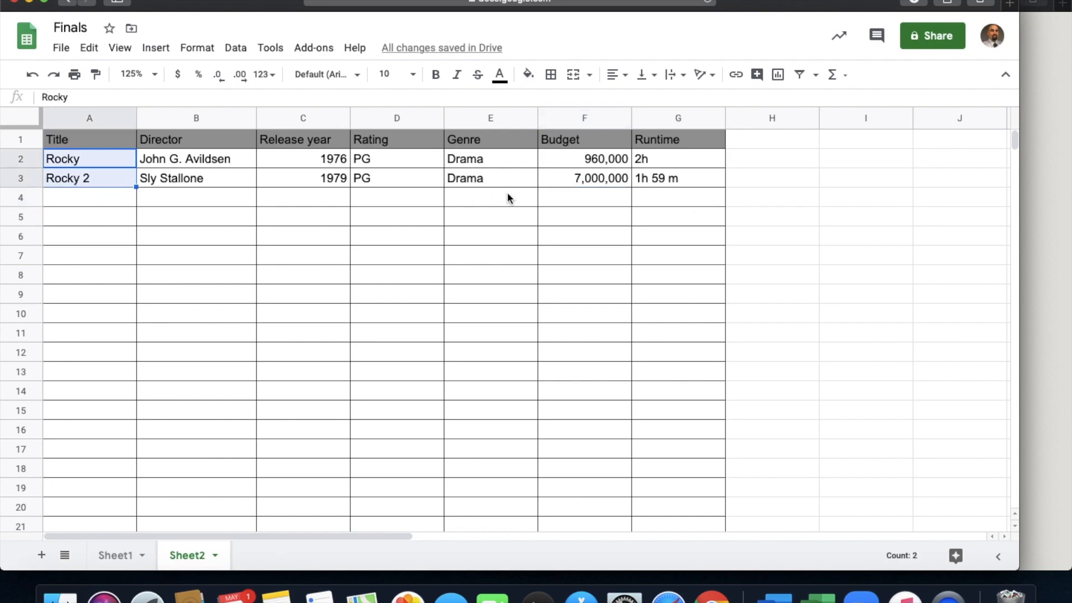
drag(591, 156, 591, 177)
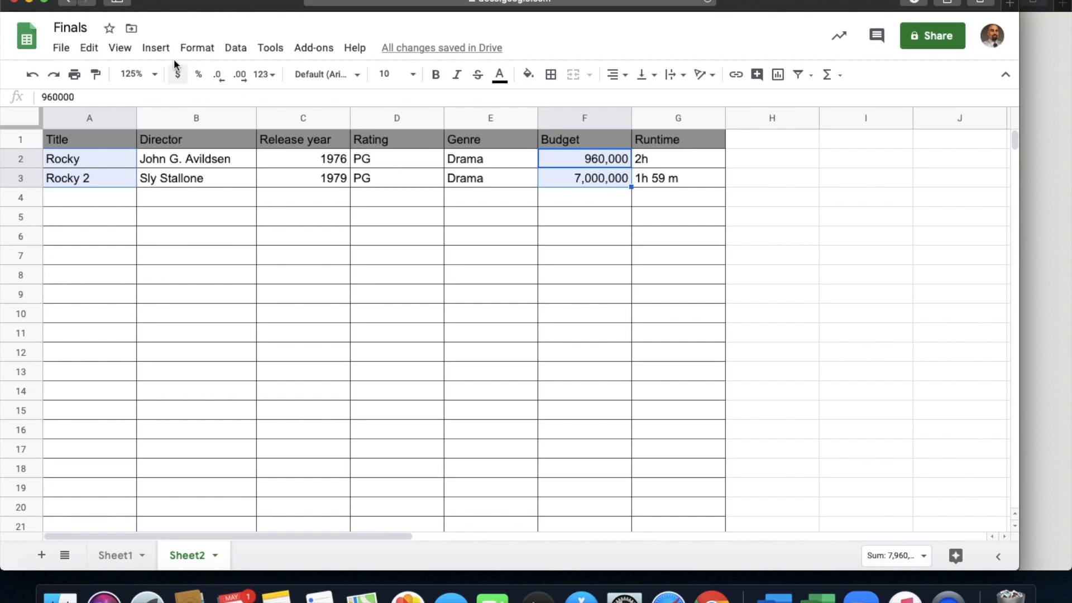
click(157, 48)
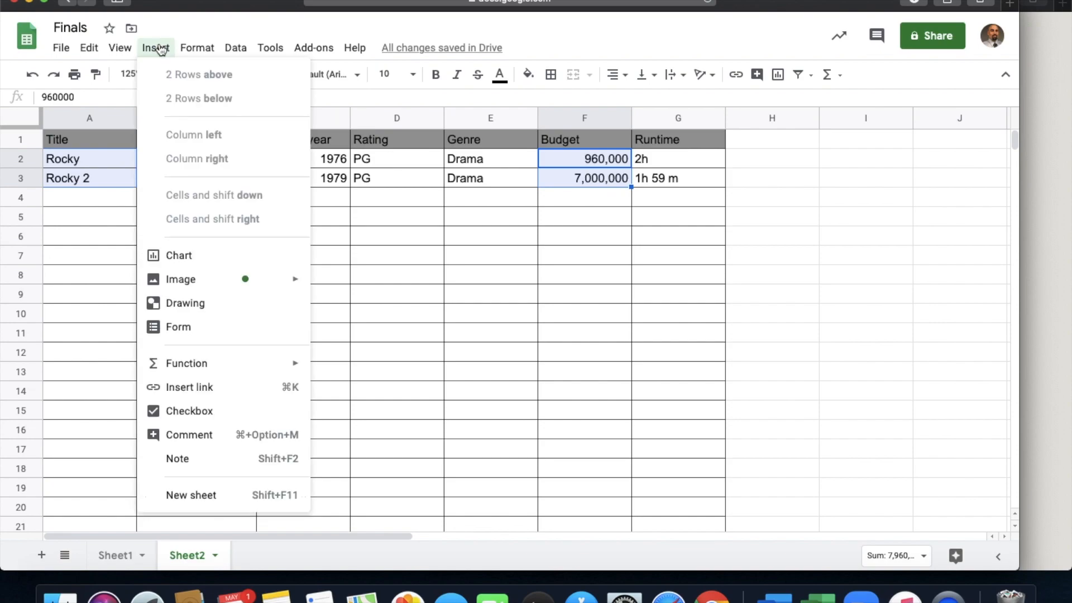
click(193, 257)
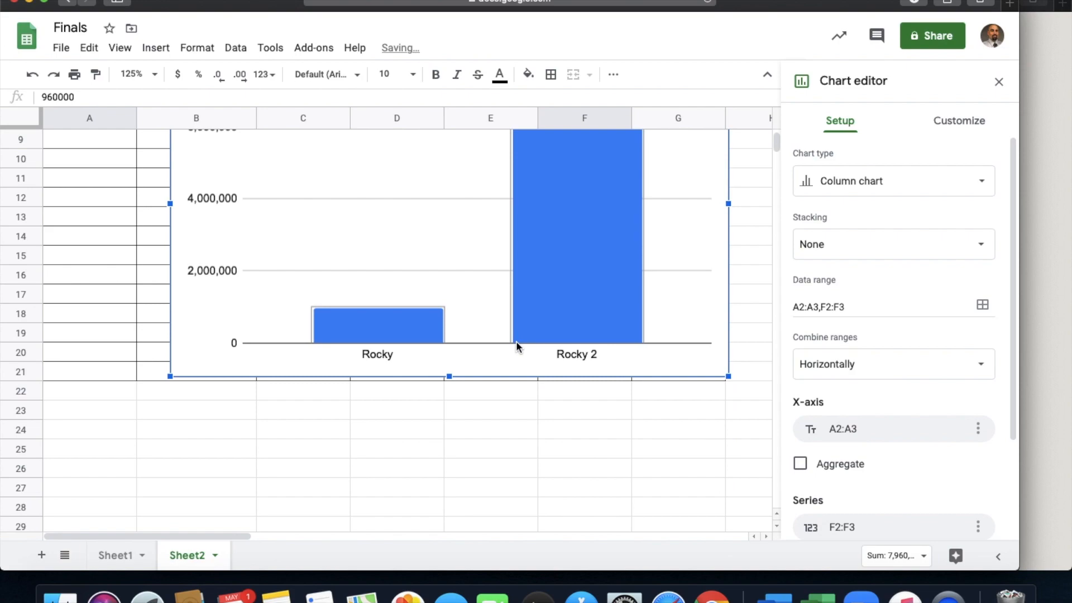
- Shrink the budget chart to span about rows 10 to 21 and place it below the movie data, over columns B to F
drag(170, 530, 479, 349)
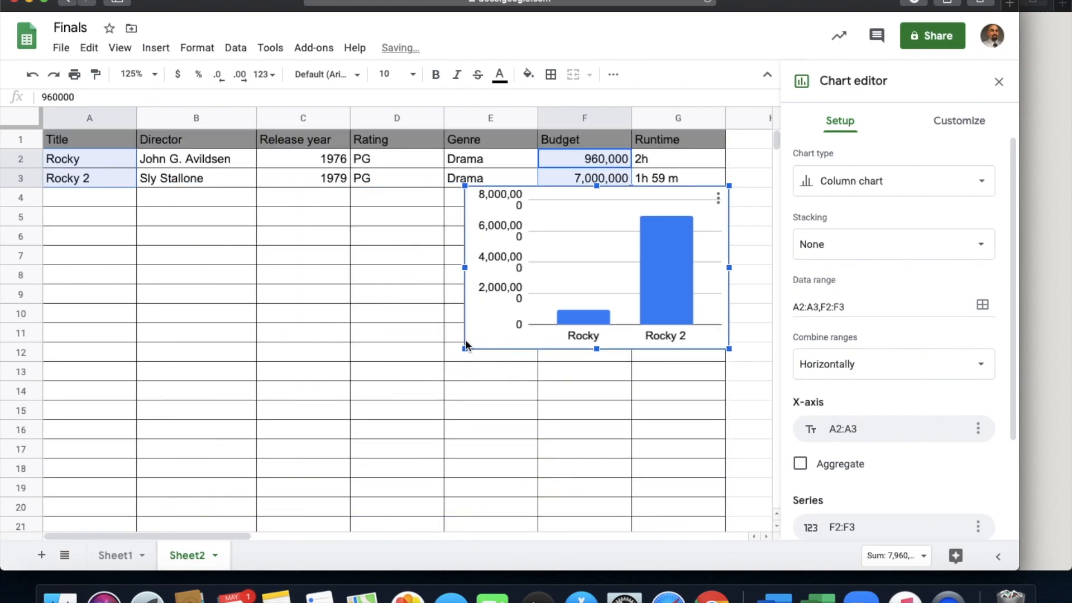
drag(461, 350, 356, 415)
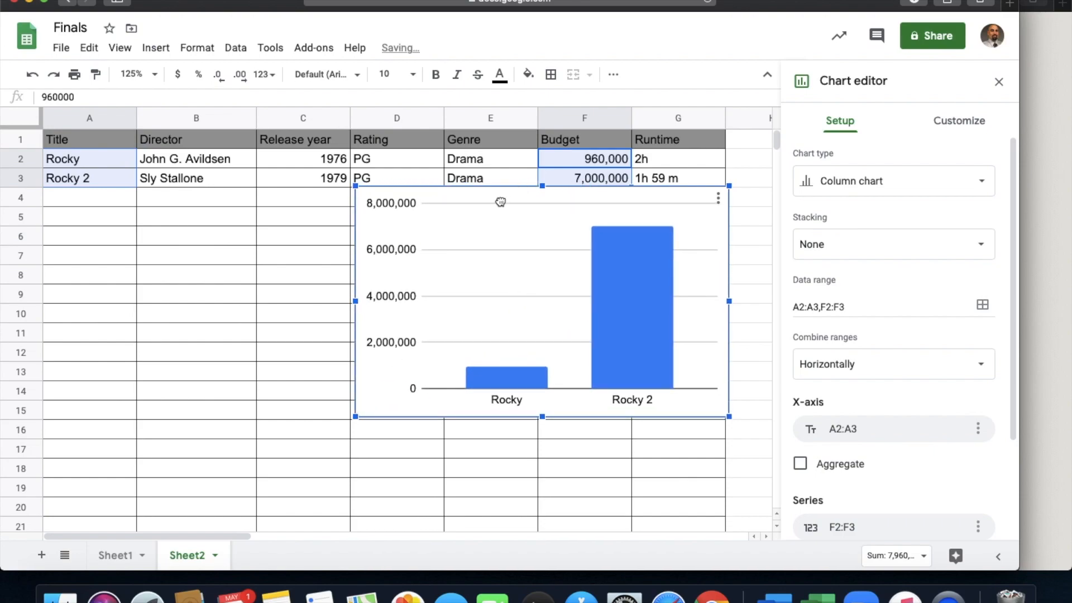
drag(506, 196, 358, 306)
click(82, 224)
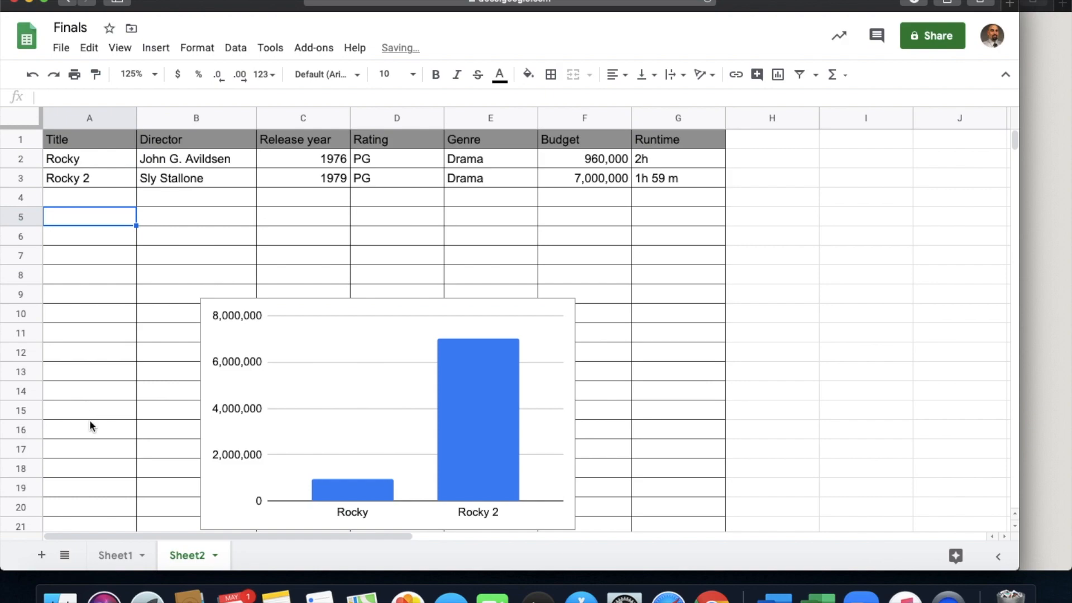